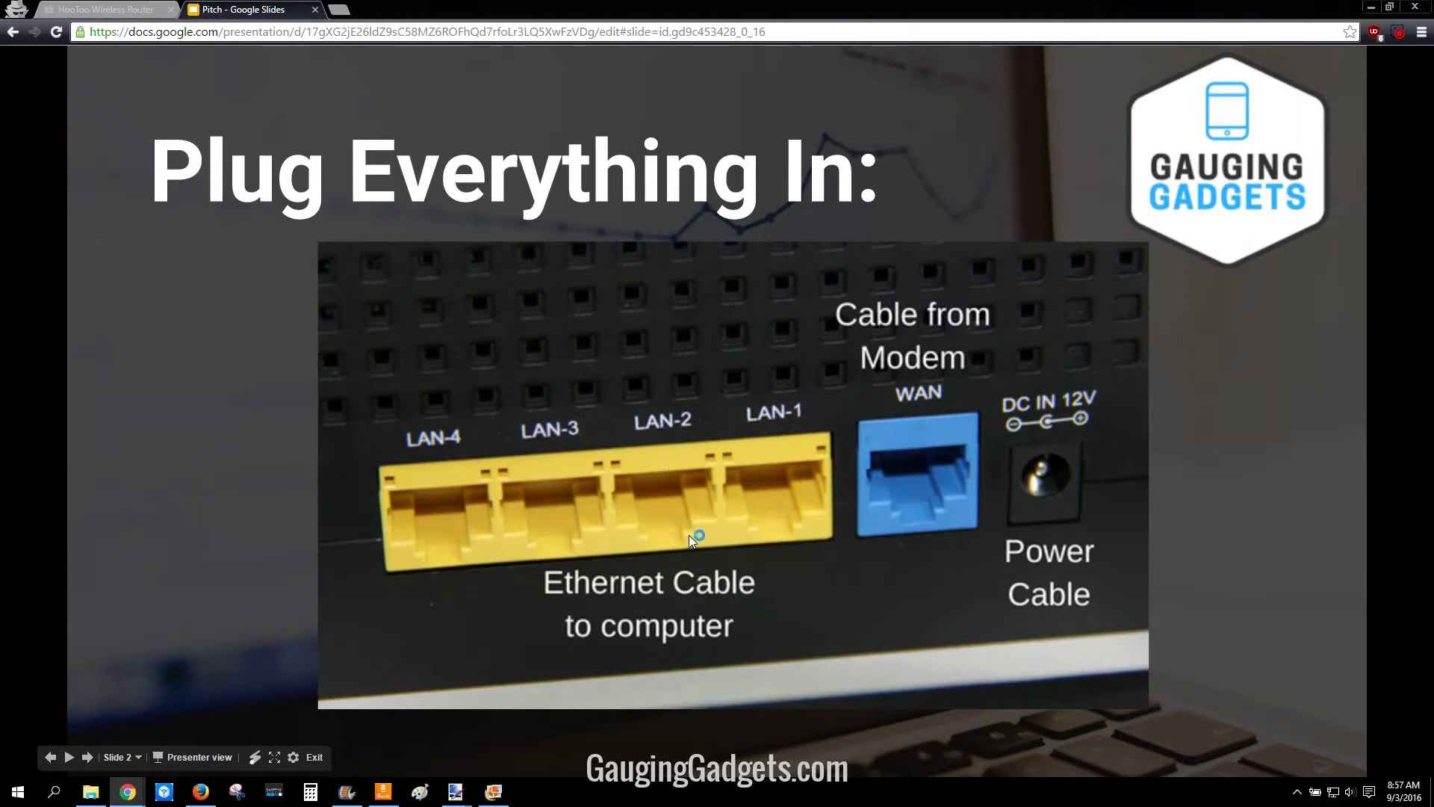
Step: Advance to Slide 3 with the router address 10.10.10.252, then switch to the router's sign-in tab
{"action": "left_click", "coordinate": [462, 477]}
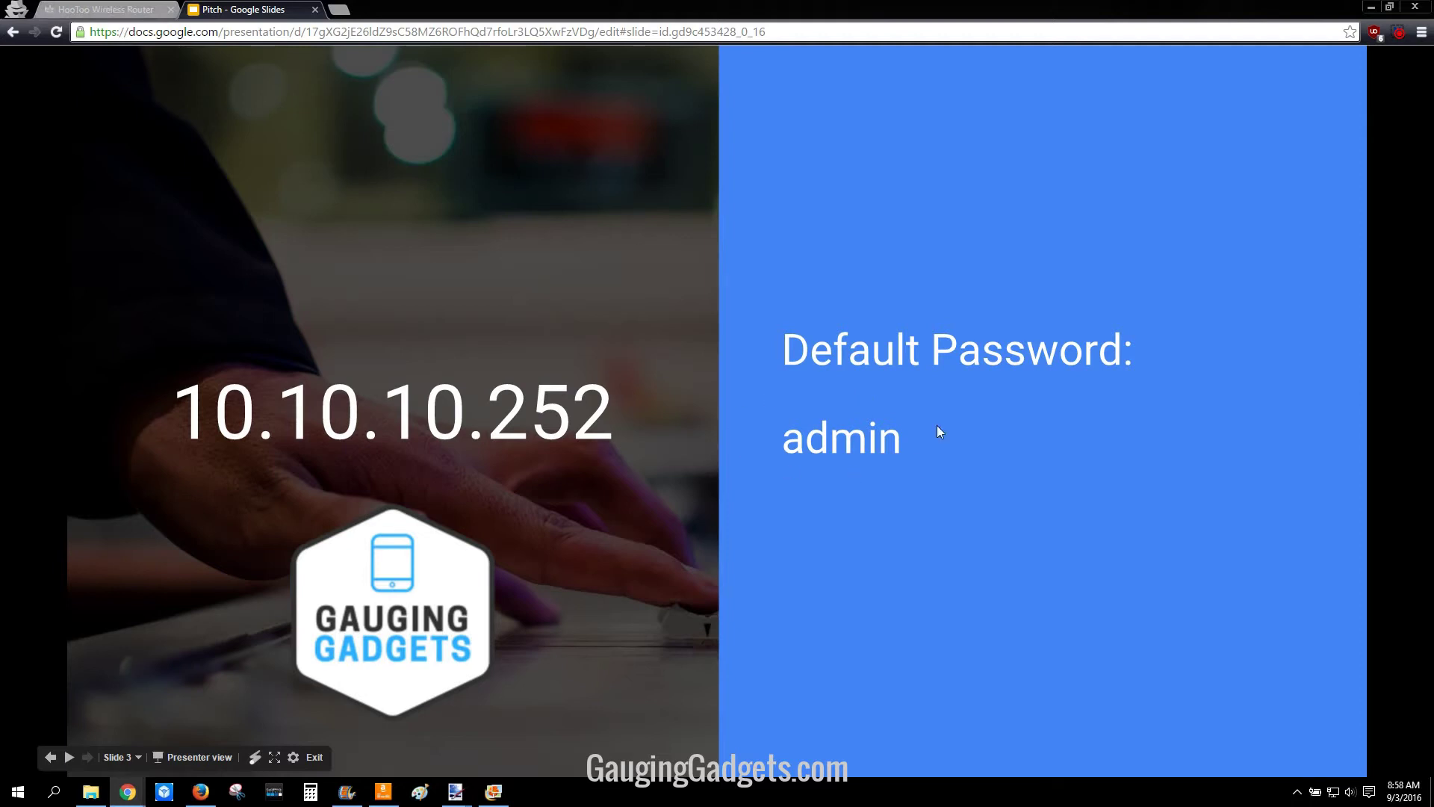
{"action": "left_click", "coordinate": [142, 10]}
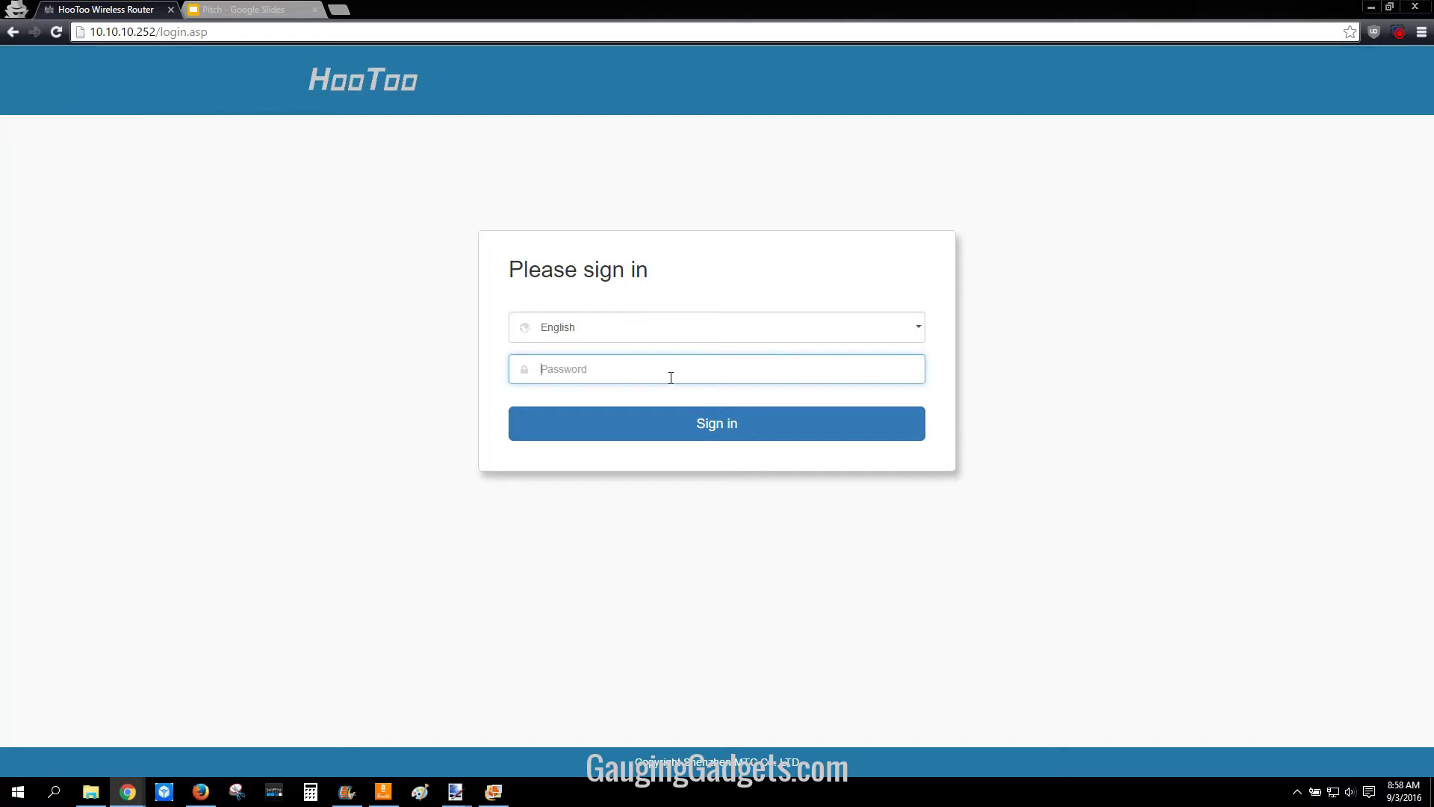
Step: Enter the router's default admin password to sign in to the System Status page
{"action": "type", "text": "admin"}
{"action": "key", "text": "Return"}
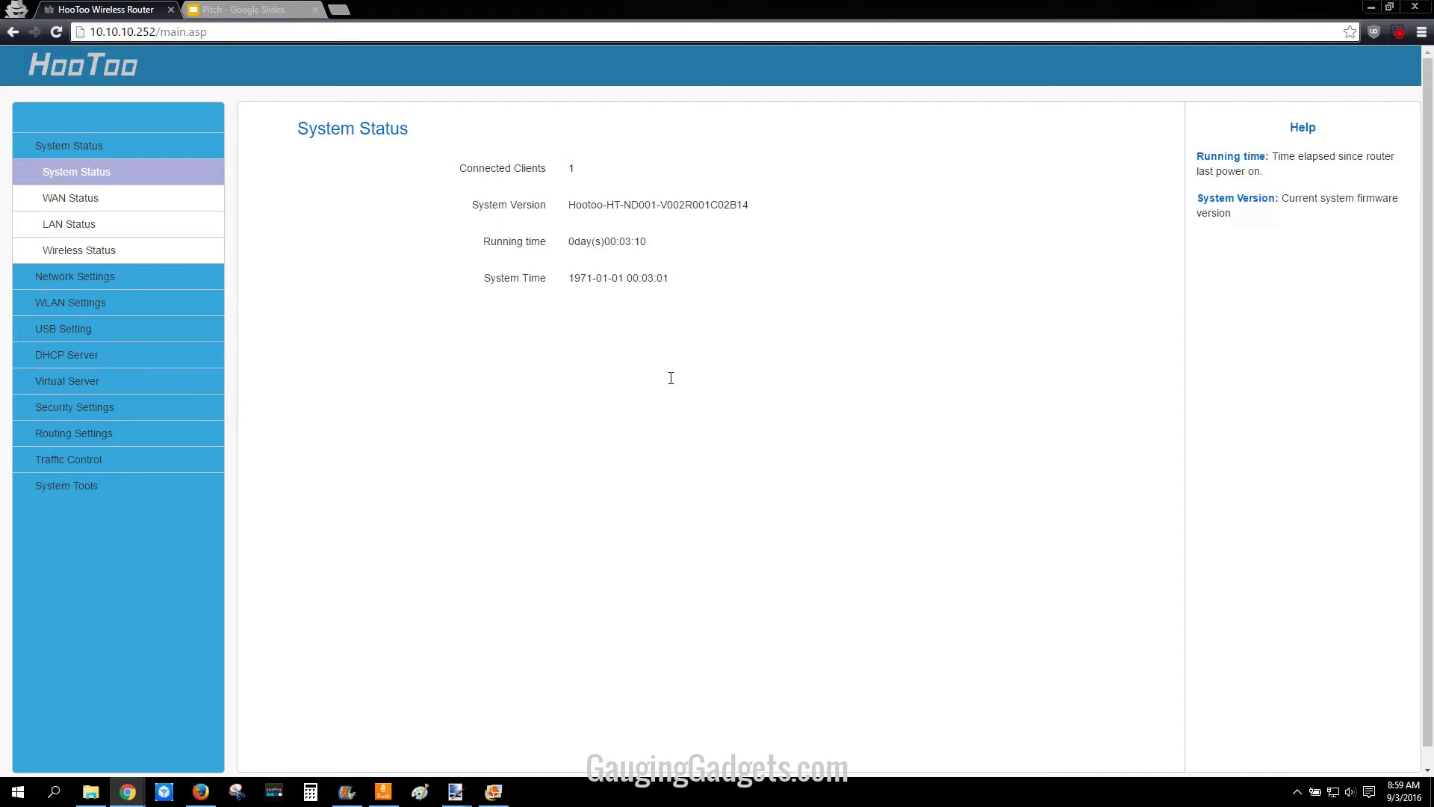
Step: Review the LAN and WAN status details, then go to Network Settings > WAN Settings
{"action": "left_click", "coordinate": [46, 226]}
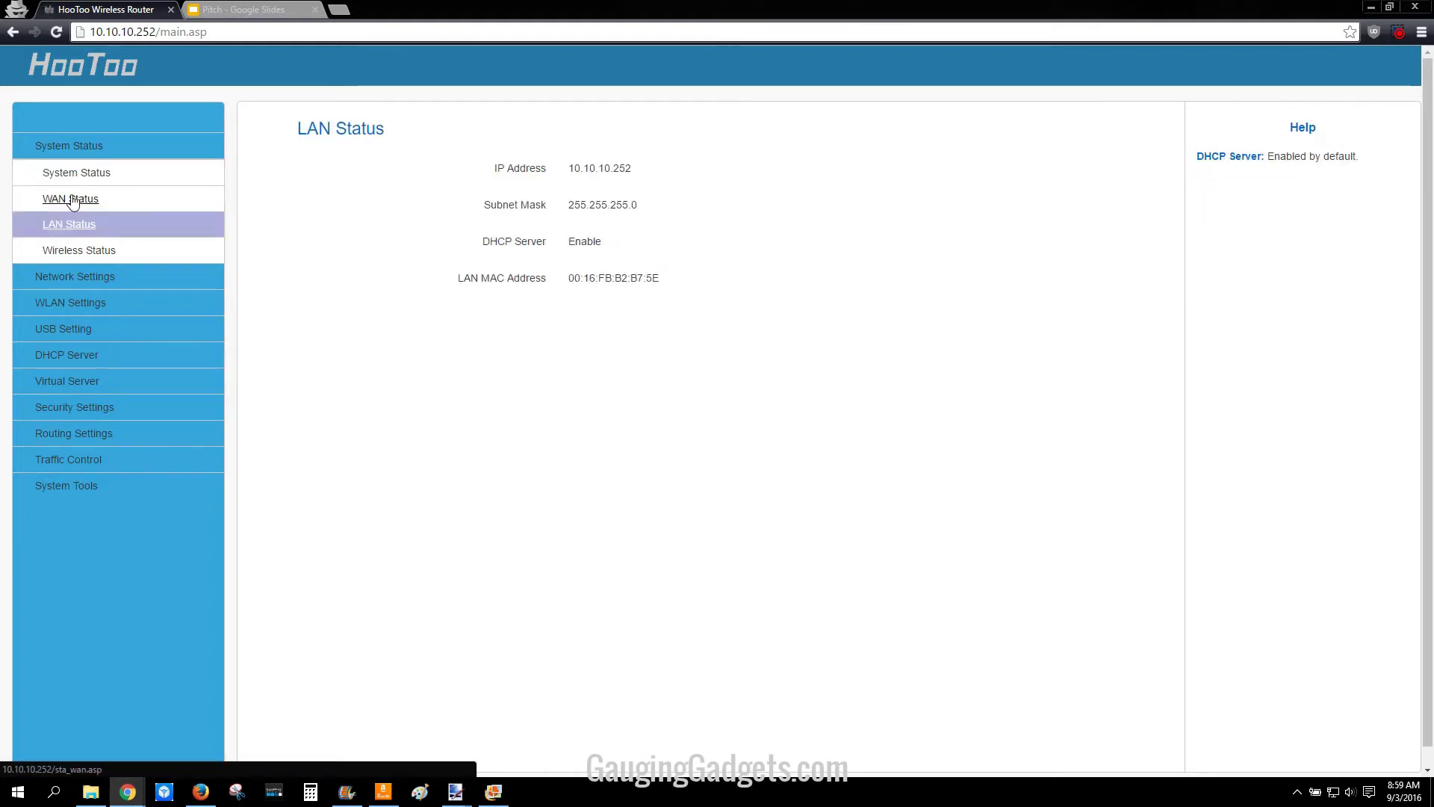
{"action": "left_click", "coordinate": [73, 200]}
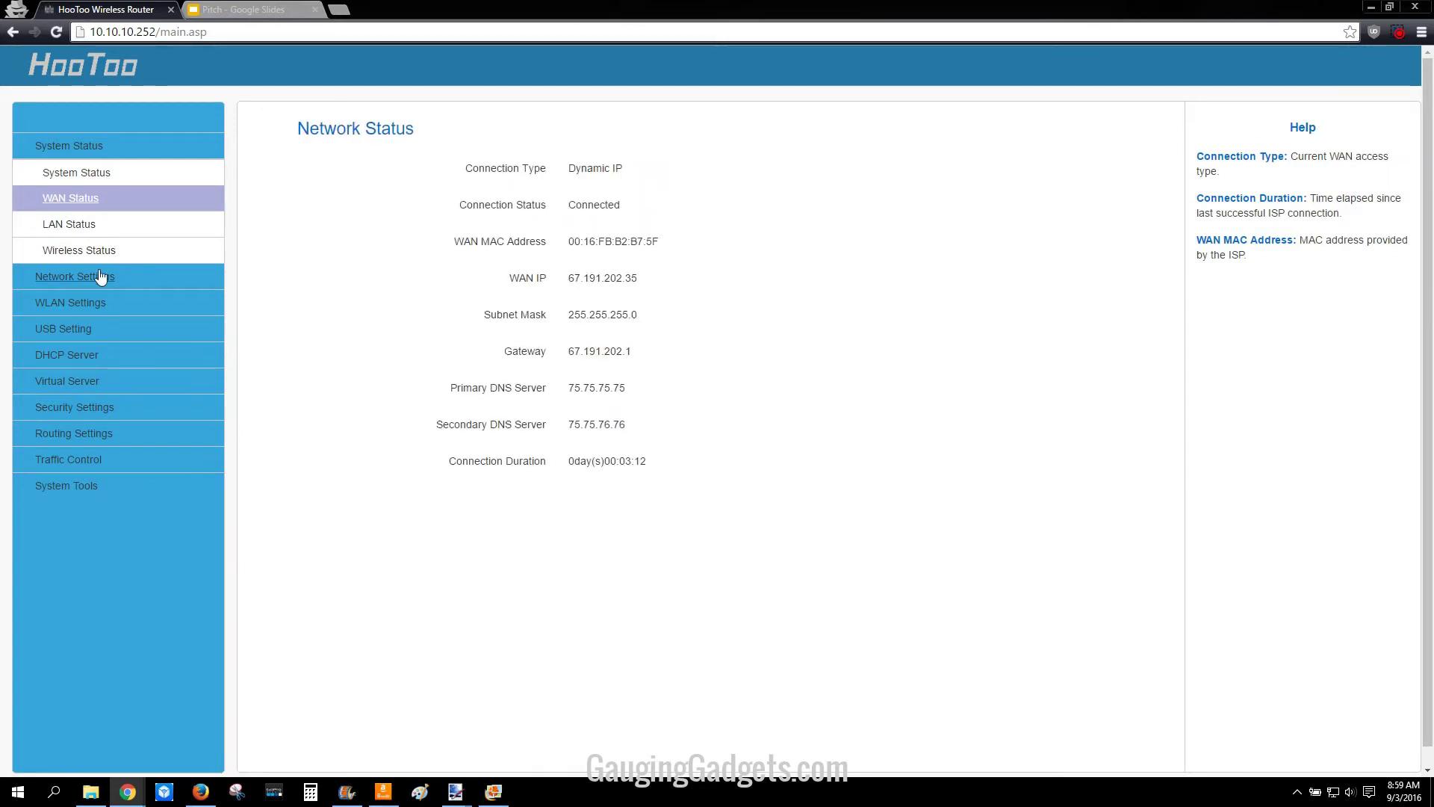
{"action": "left_click", "coordinate": [77, 278]}
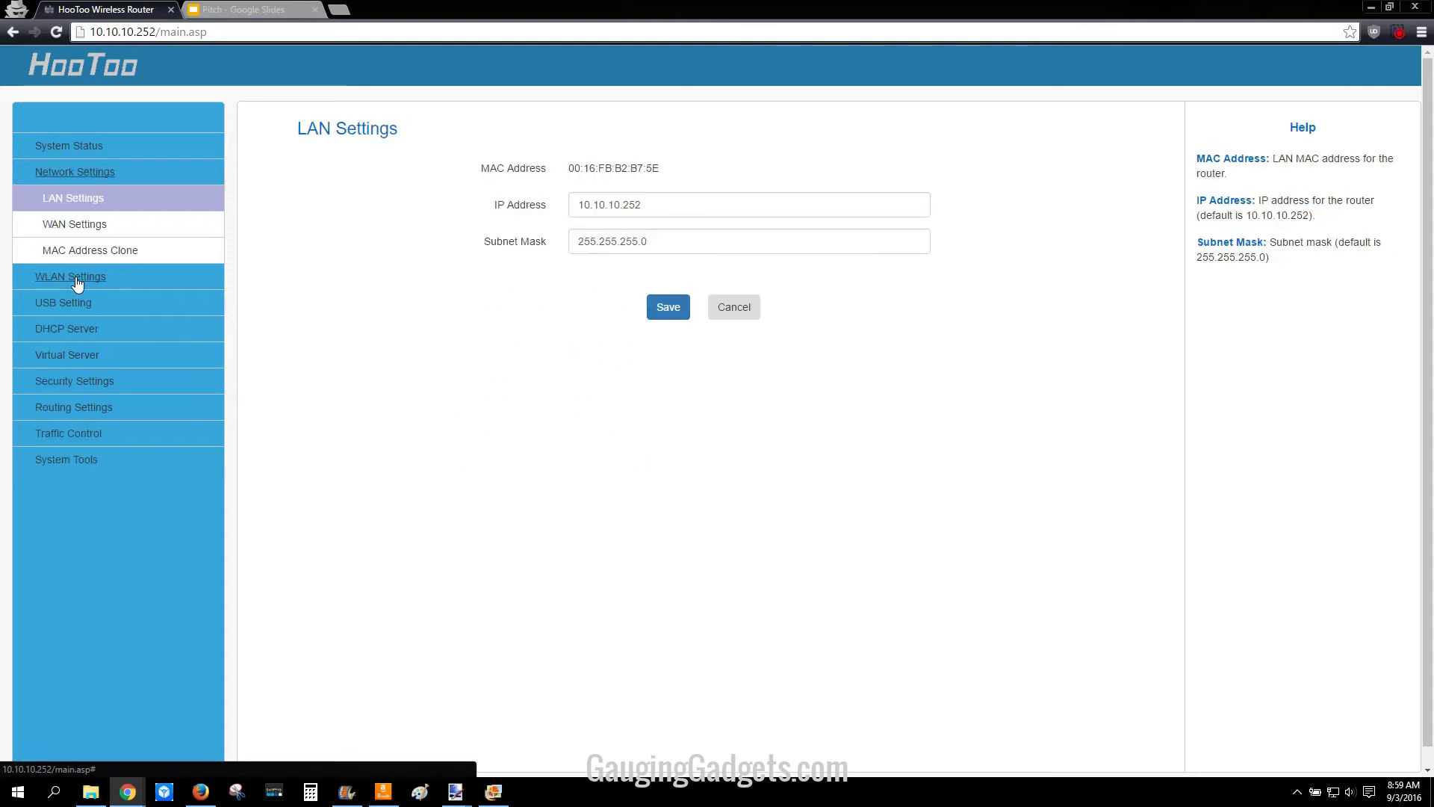
{"action": "left_click", "coordinate": [62, 230]}
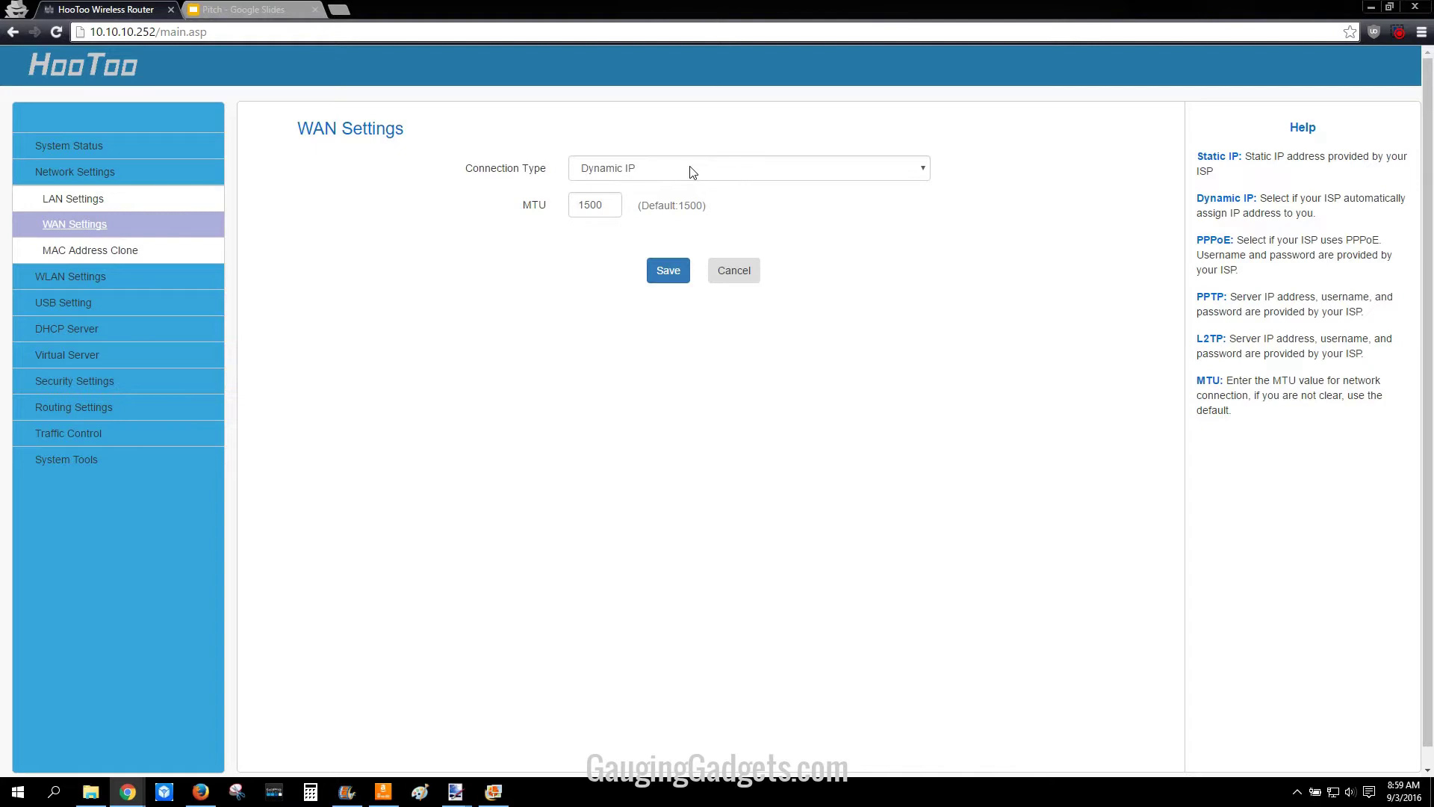
Step: Try Static IP and PPTP, then keep Dynamic IP with MTU 1500 and save the WAN settings
{"action": "left_click", "coordinate": [660, 175]}
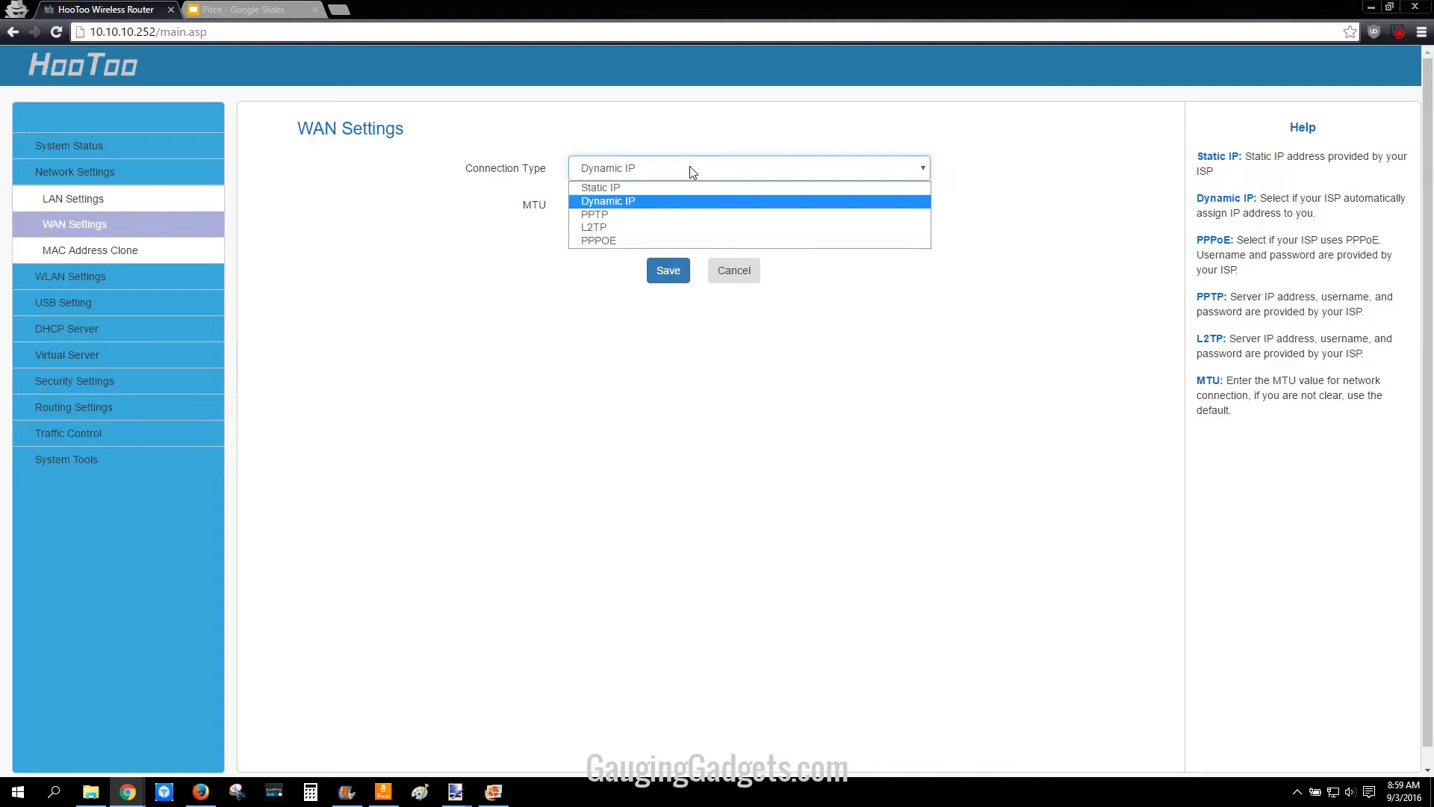
{"action": "left_click", "coordinate": [641, 189]}
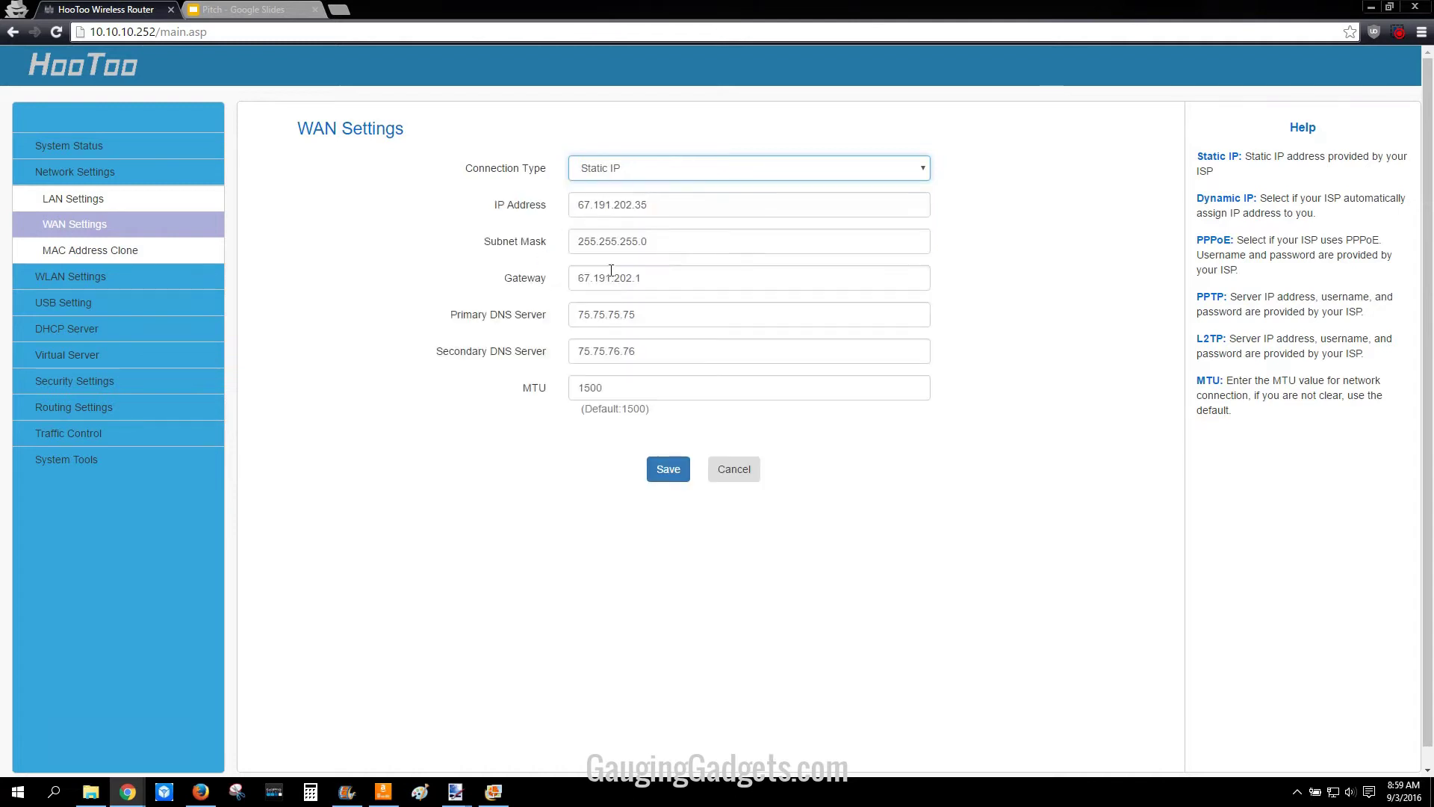
{"action": "left_click", "coordinate": [657, 167]}
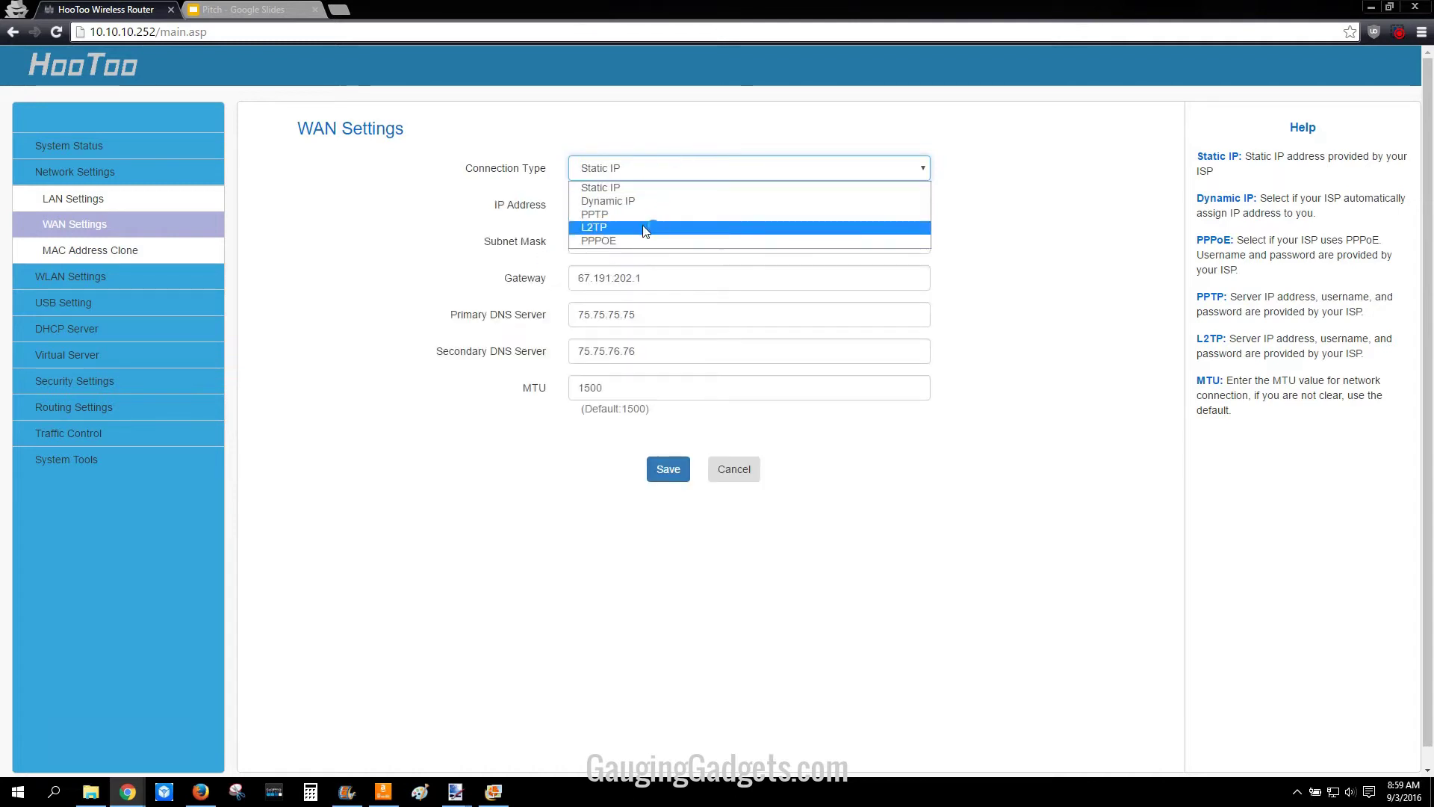
{"action": "left_click", "coordinate": [624, 217]}
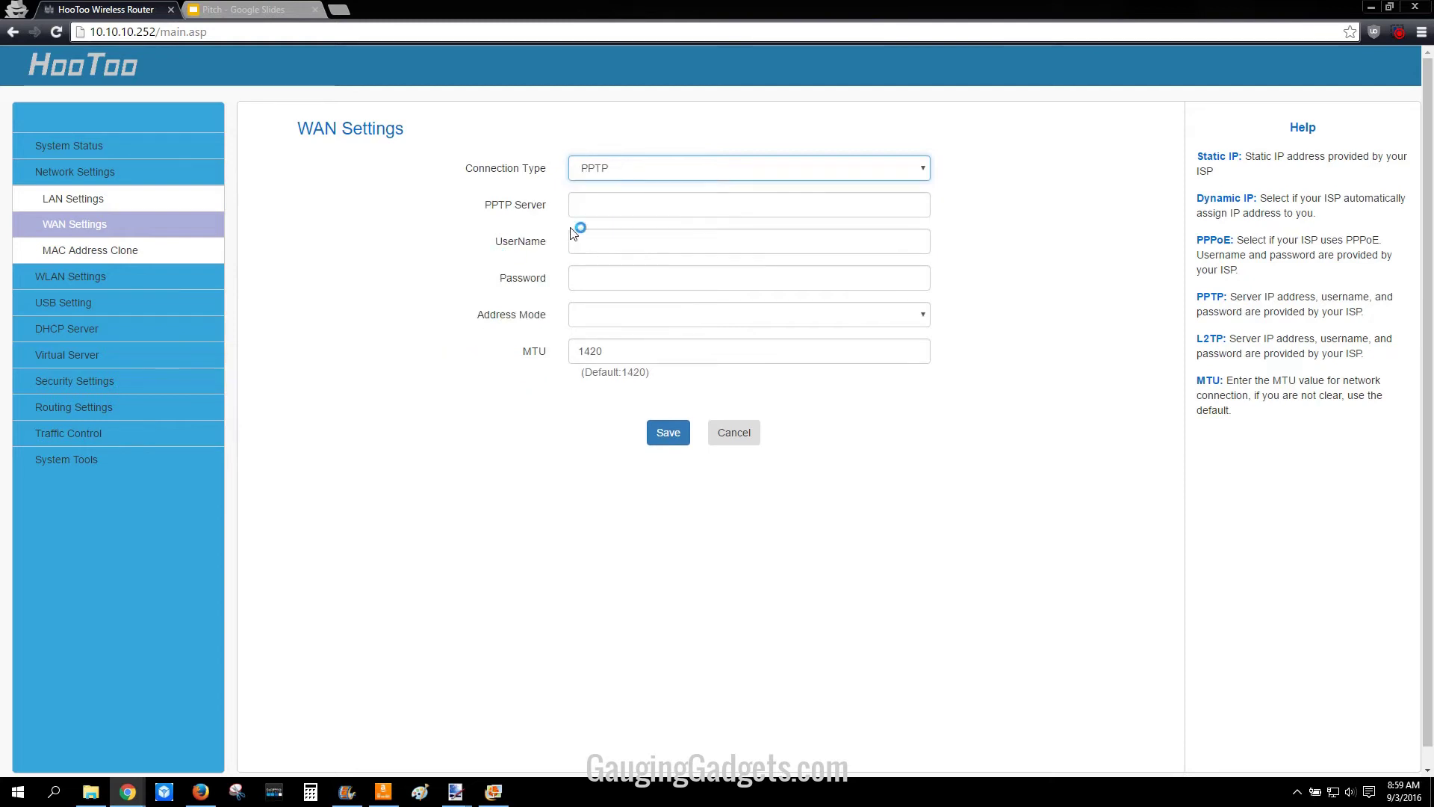
{"action": "left_click", "coordinate": [670, 167]}
{"action": "left_click", "coordinate": [633, 200]}
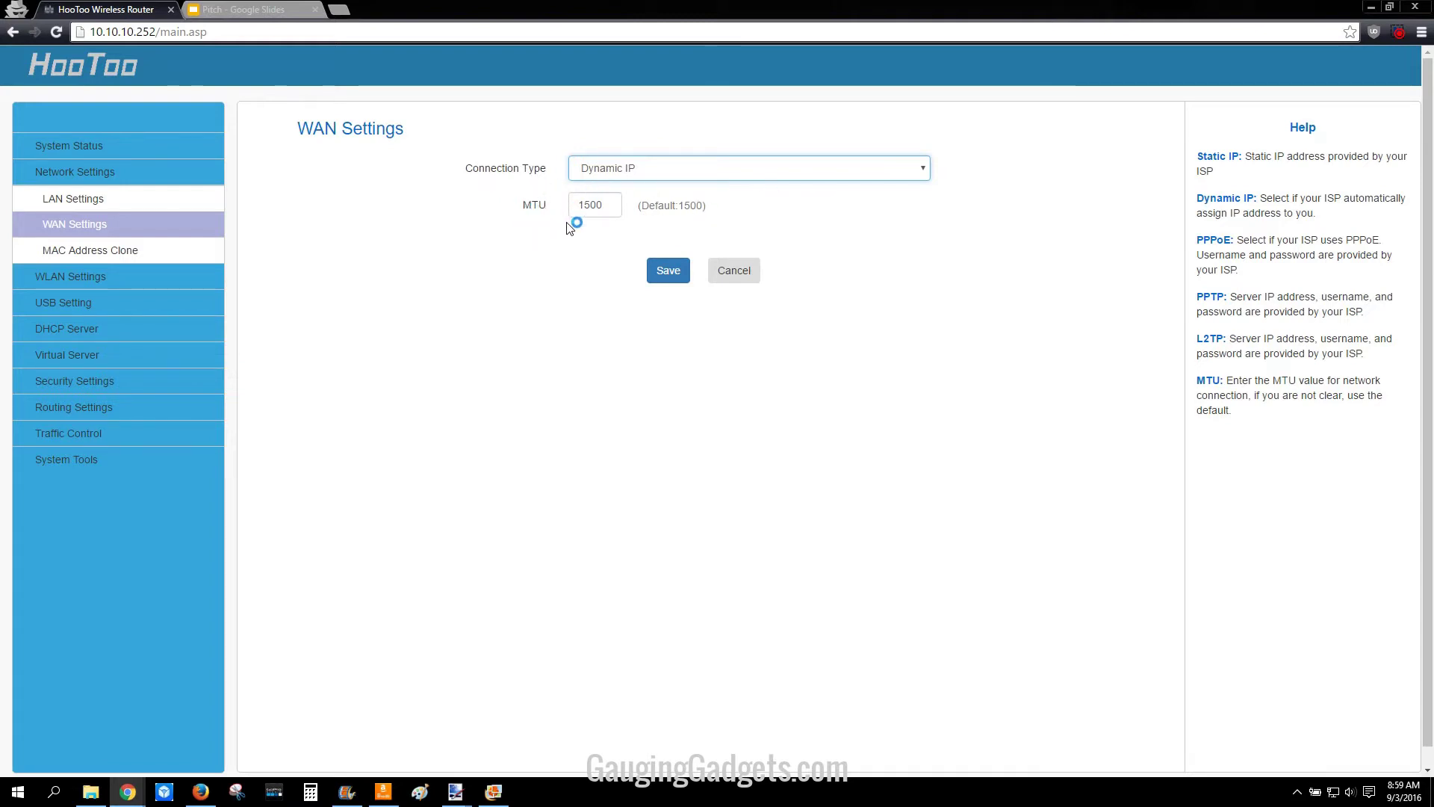
{"action": "left_click", "coordinate": [668, 272]}
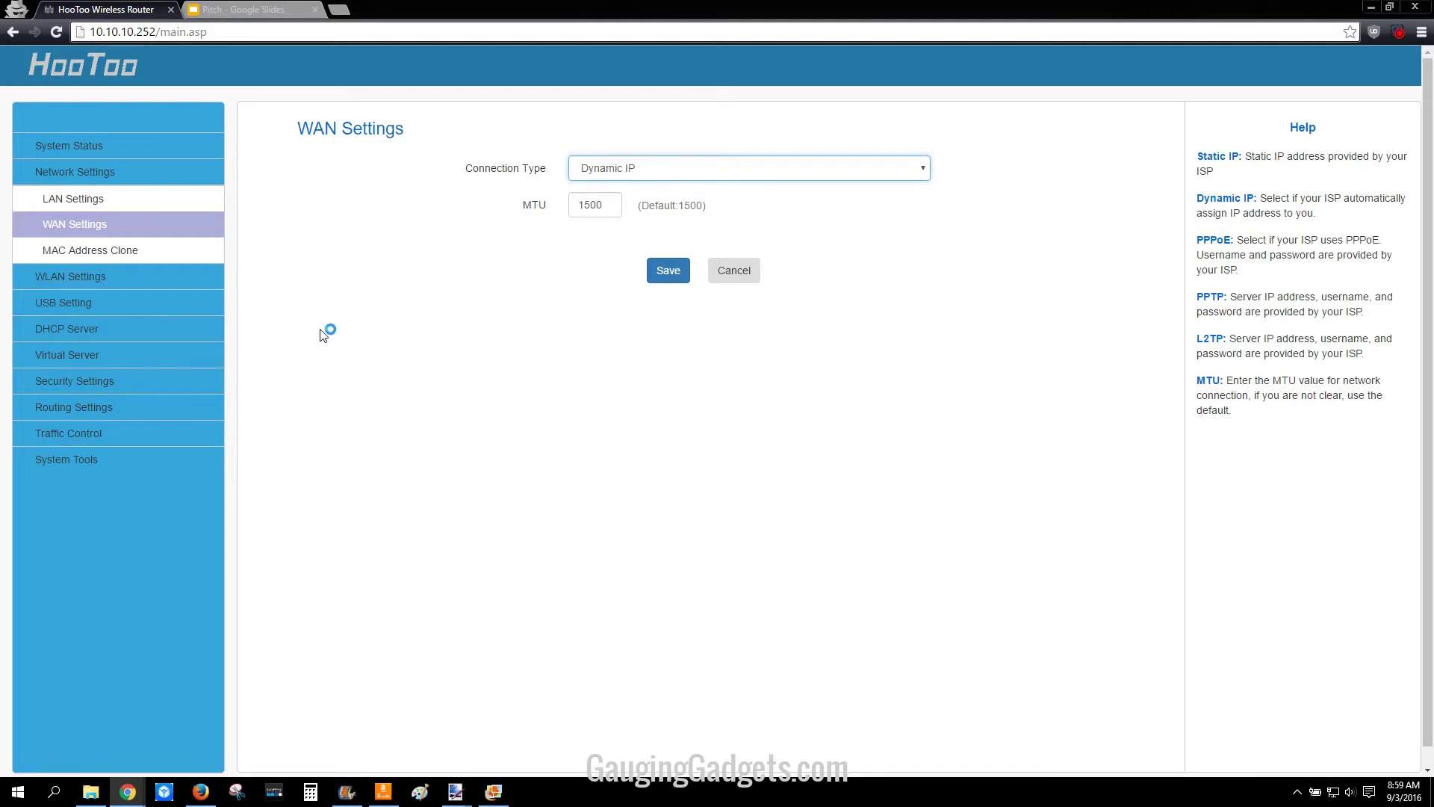
{"action": "left_click", "coordinate": [85, 280]}
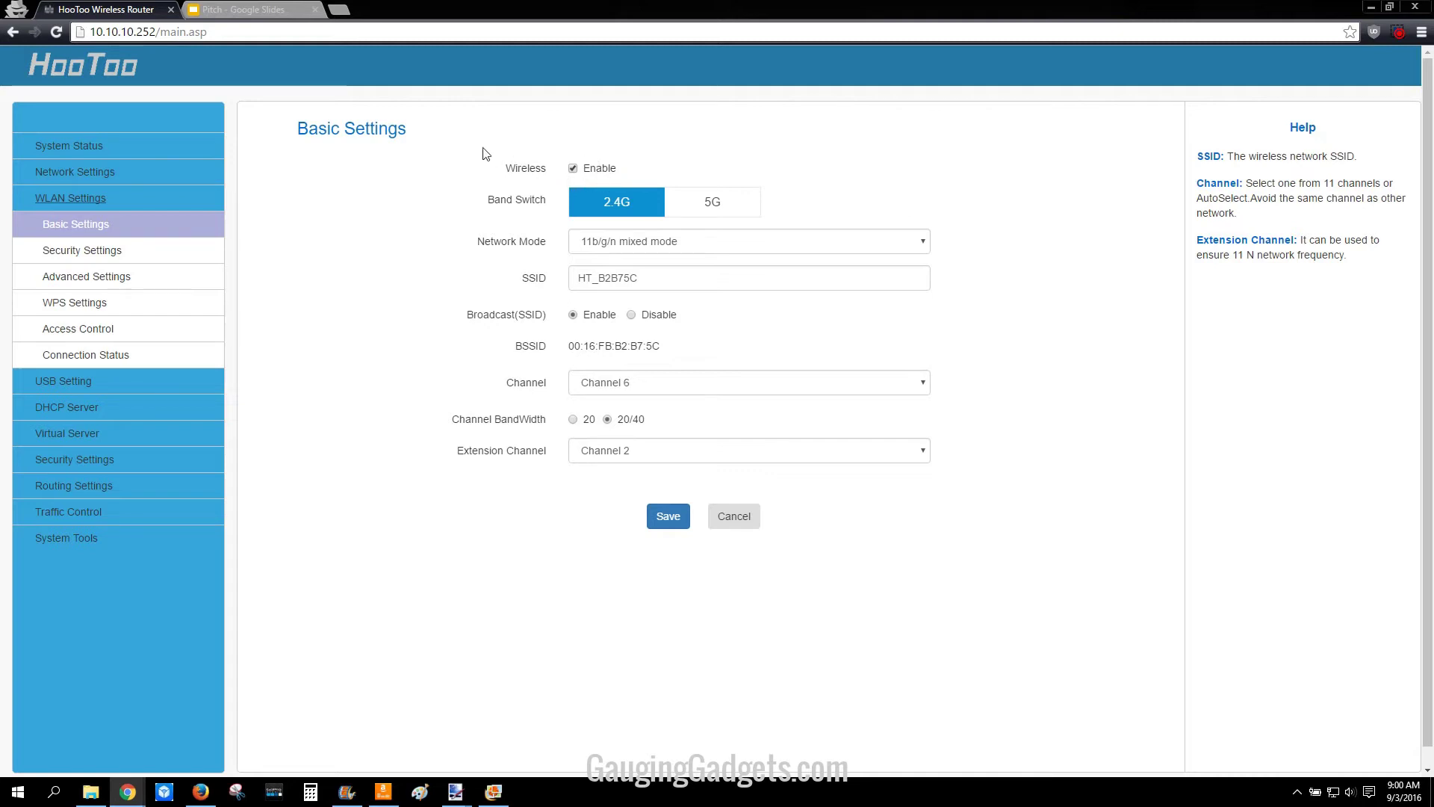
Step: Replace the 2.4G SSID with 'Router Test 2.4' and save, letting the router reboot
{"action": "double_click", "coordinate": [664, 277]}
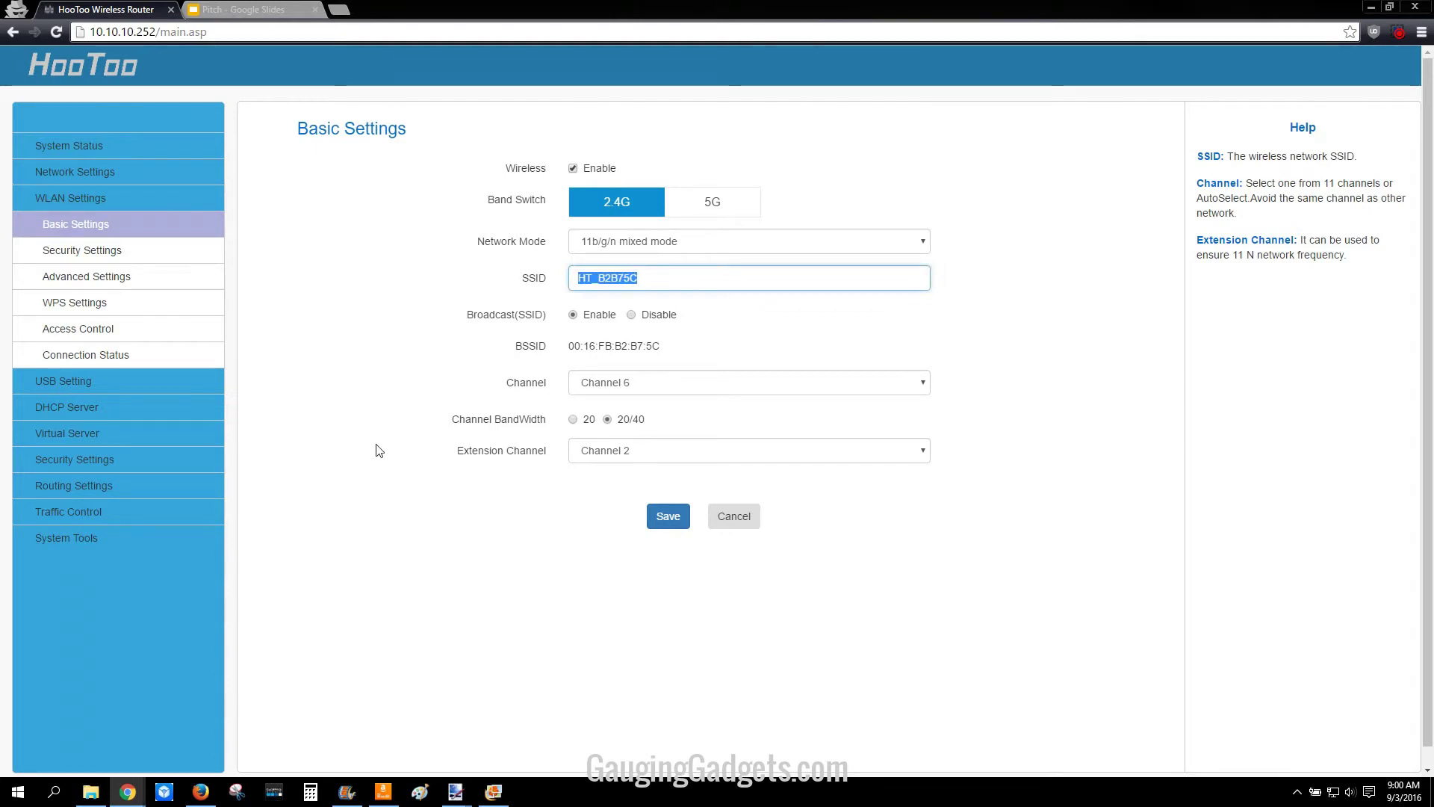
{"action": "type", "text": "Router Test"}
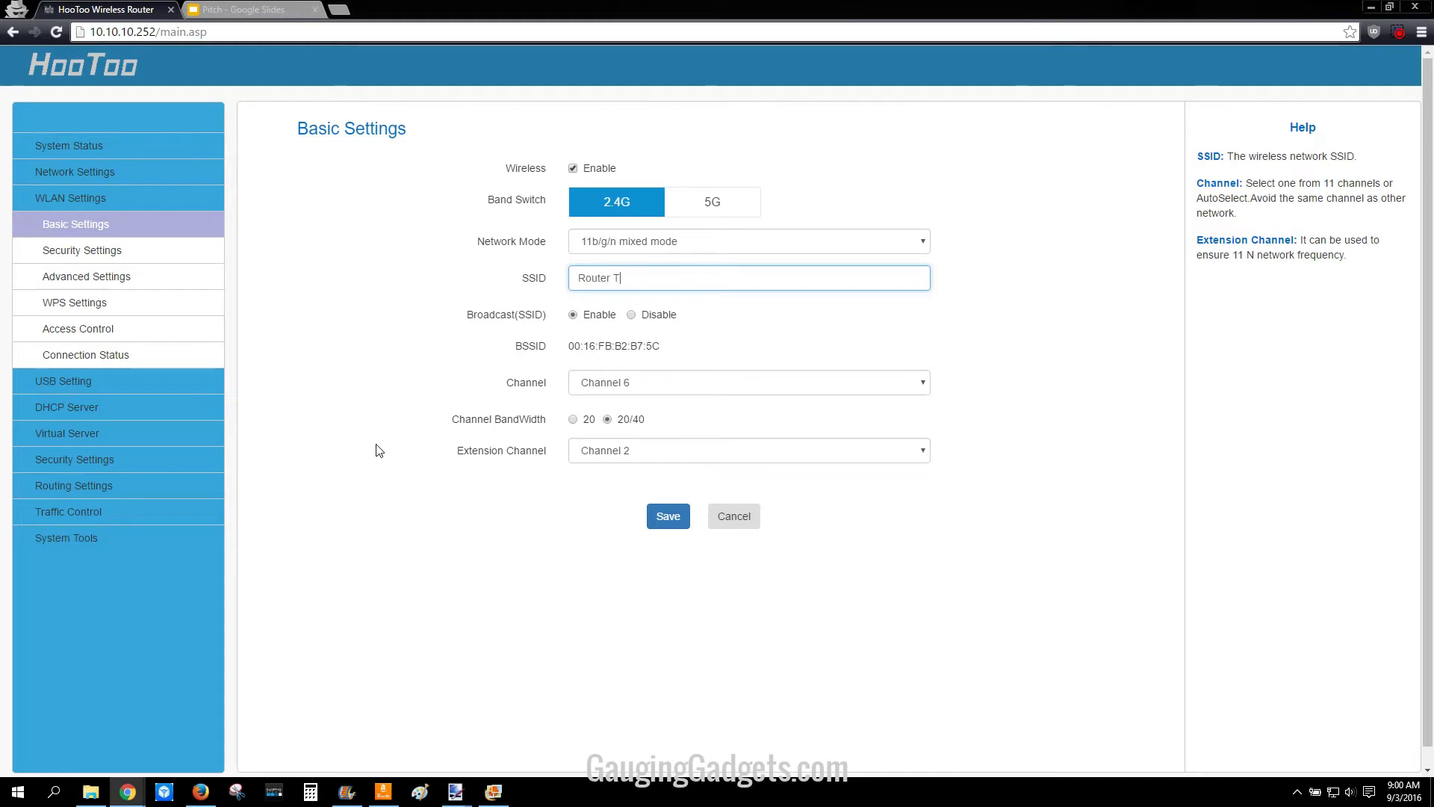
{"action": "type", "text": " 2.4"}
{"action": "left_click", "coordinate": [665, 515]}
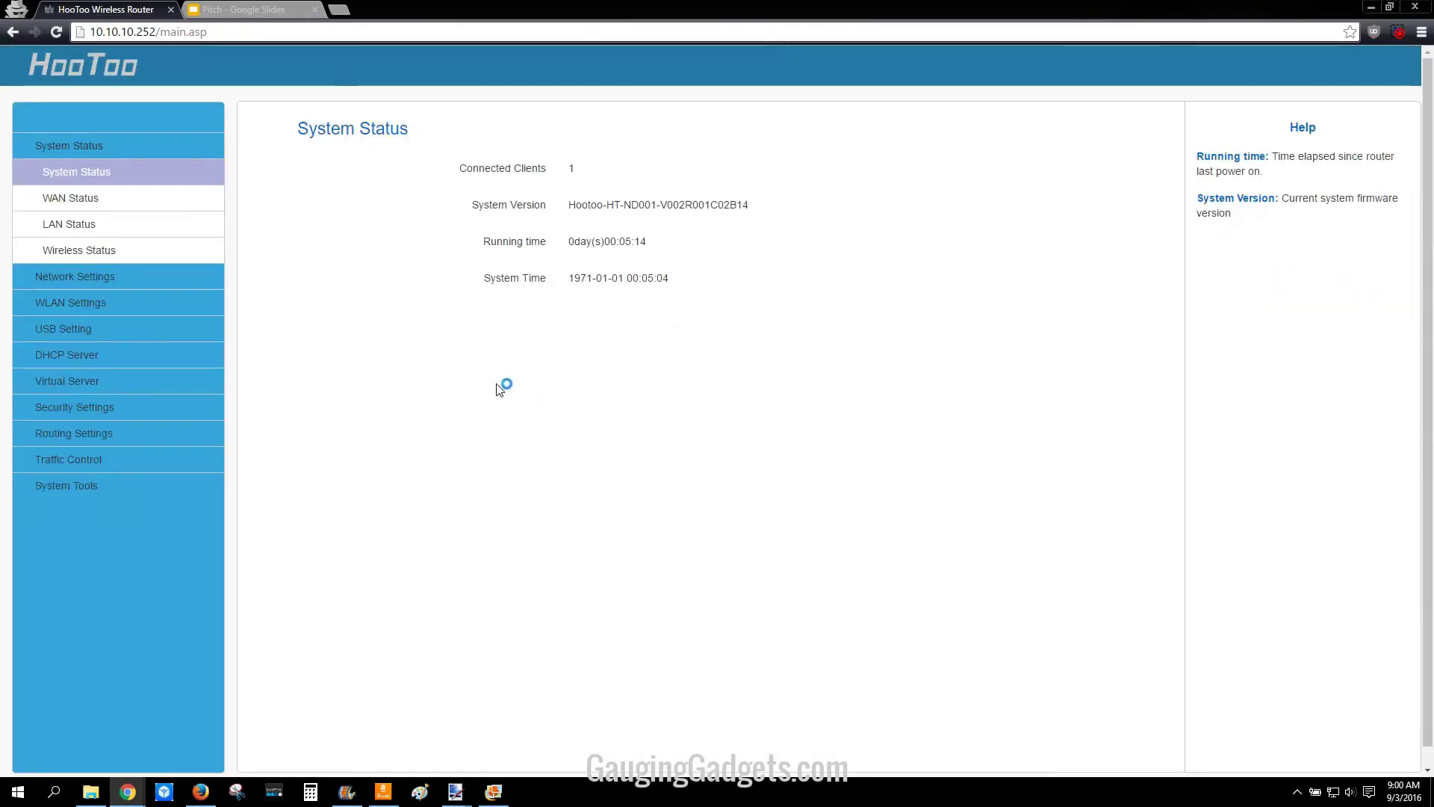
{"action": "left_click", "coordinate": [50, 309]}
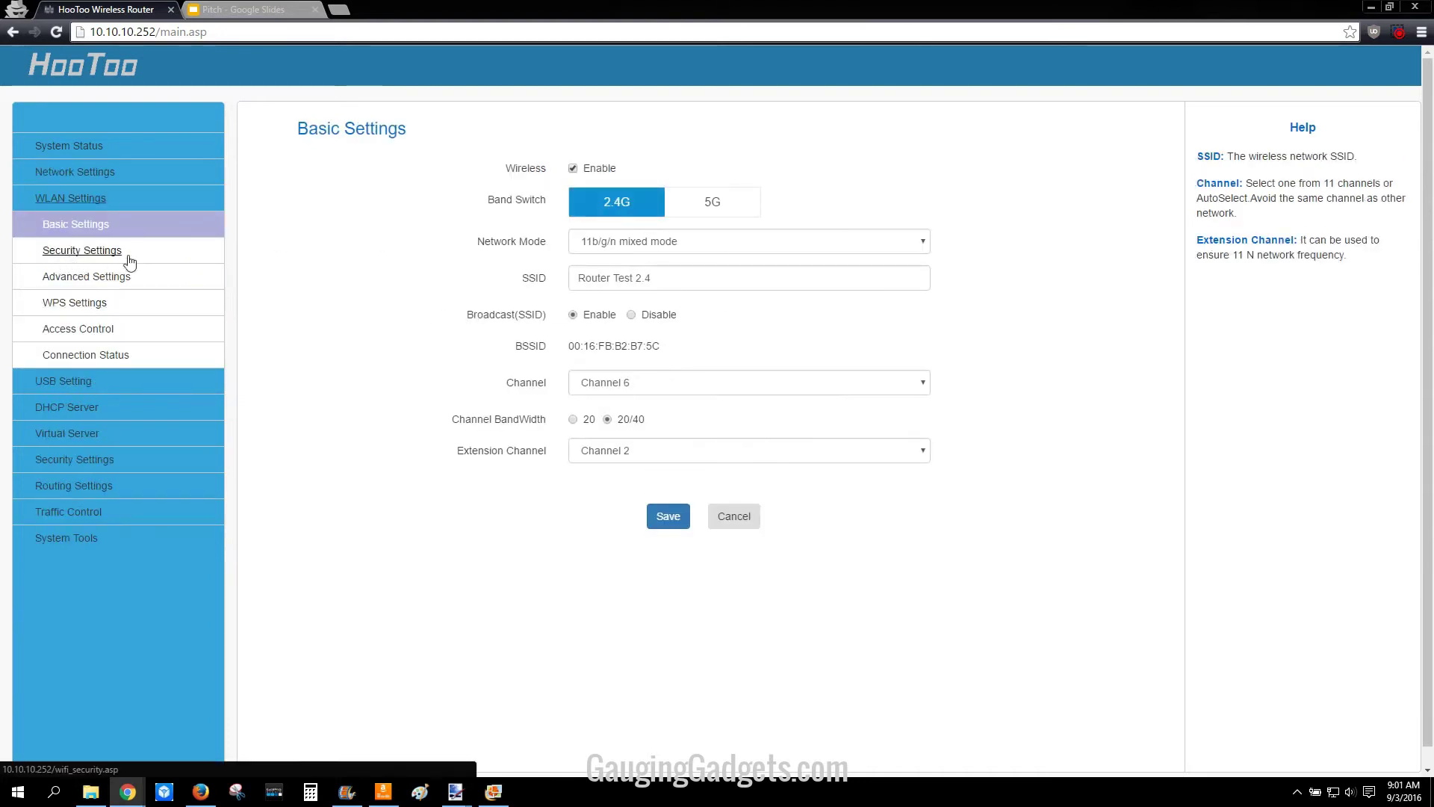
Step: Set 2.4G wireless security to WPA2 - Personal and enter a new pass phrase
{"action": "left_click", "coordinate": [73, 255]}
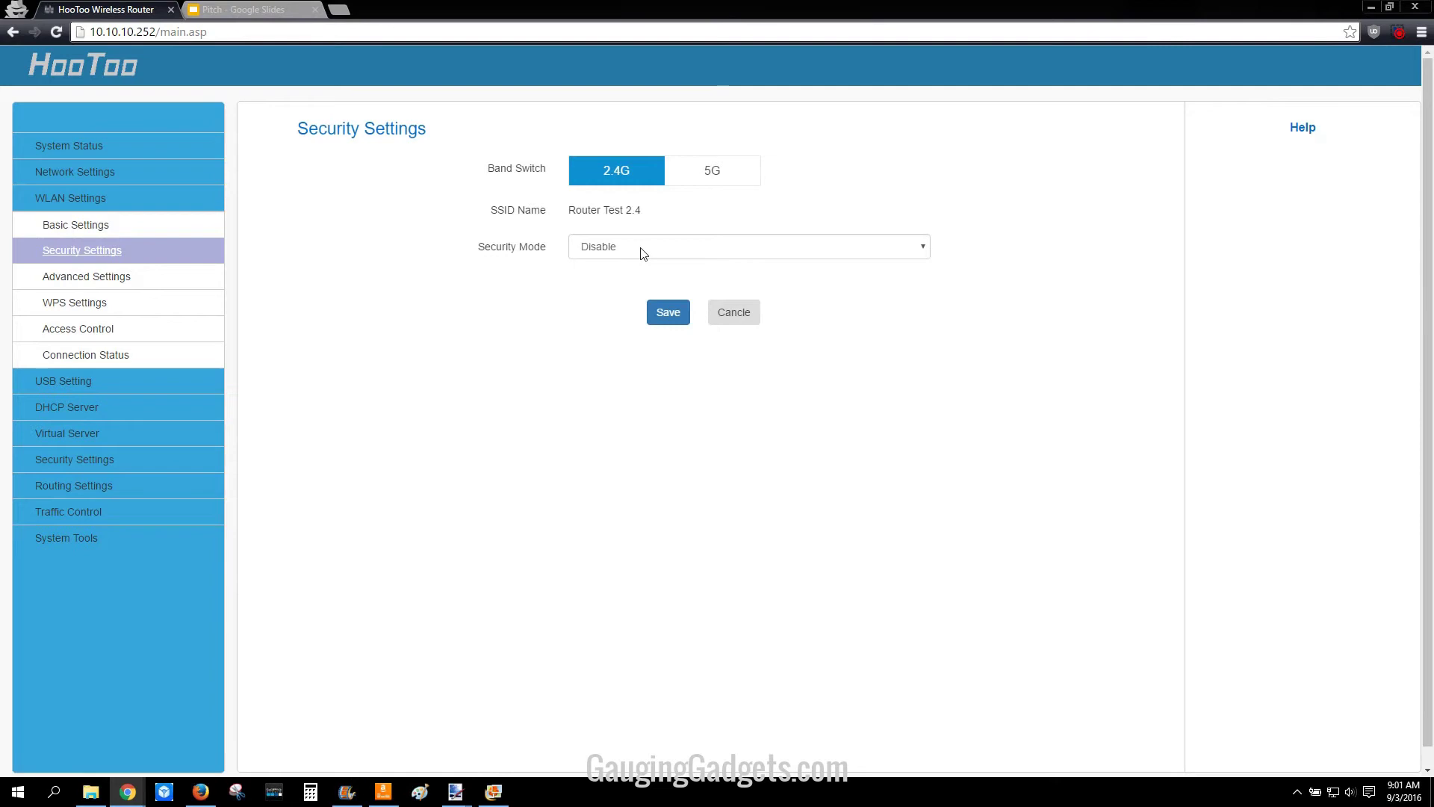
{"action": "left_click", "coordinate": [641, 250]}
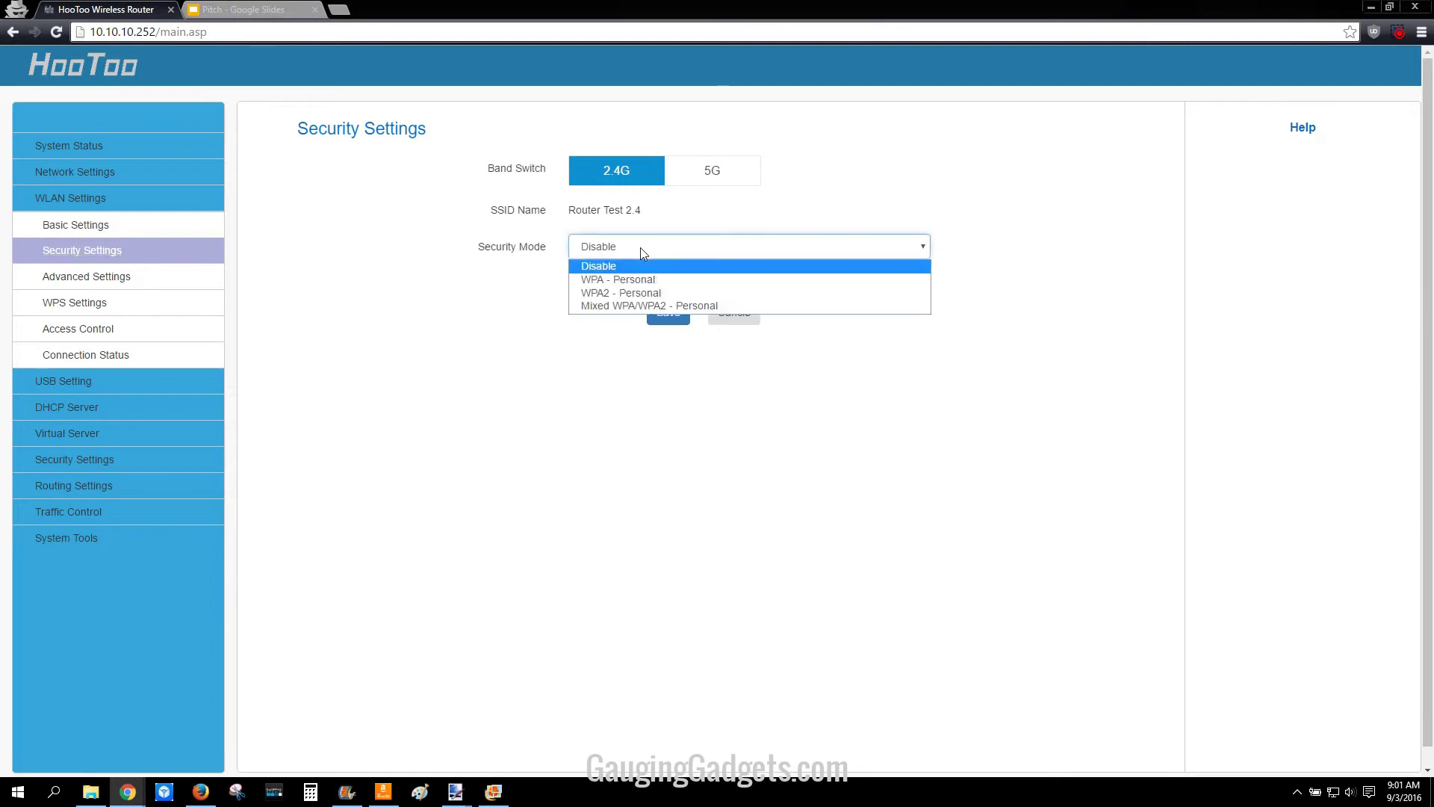
{"action": "left_click", "coordinate": [593, 293]}
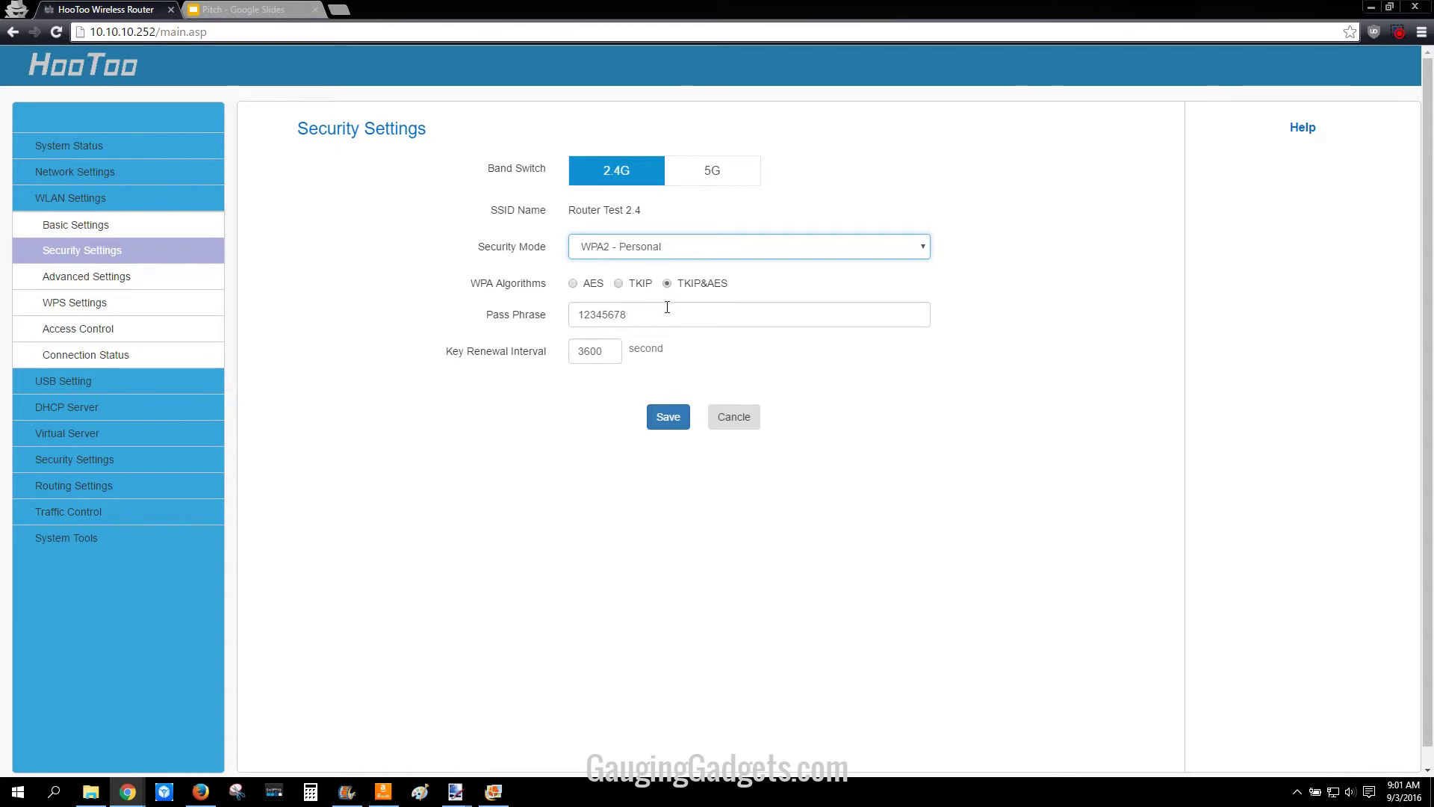
{"action": "left_click", "coordinate": [537, 319]}
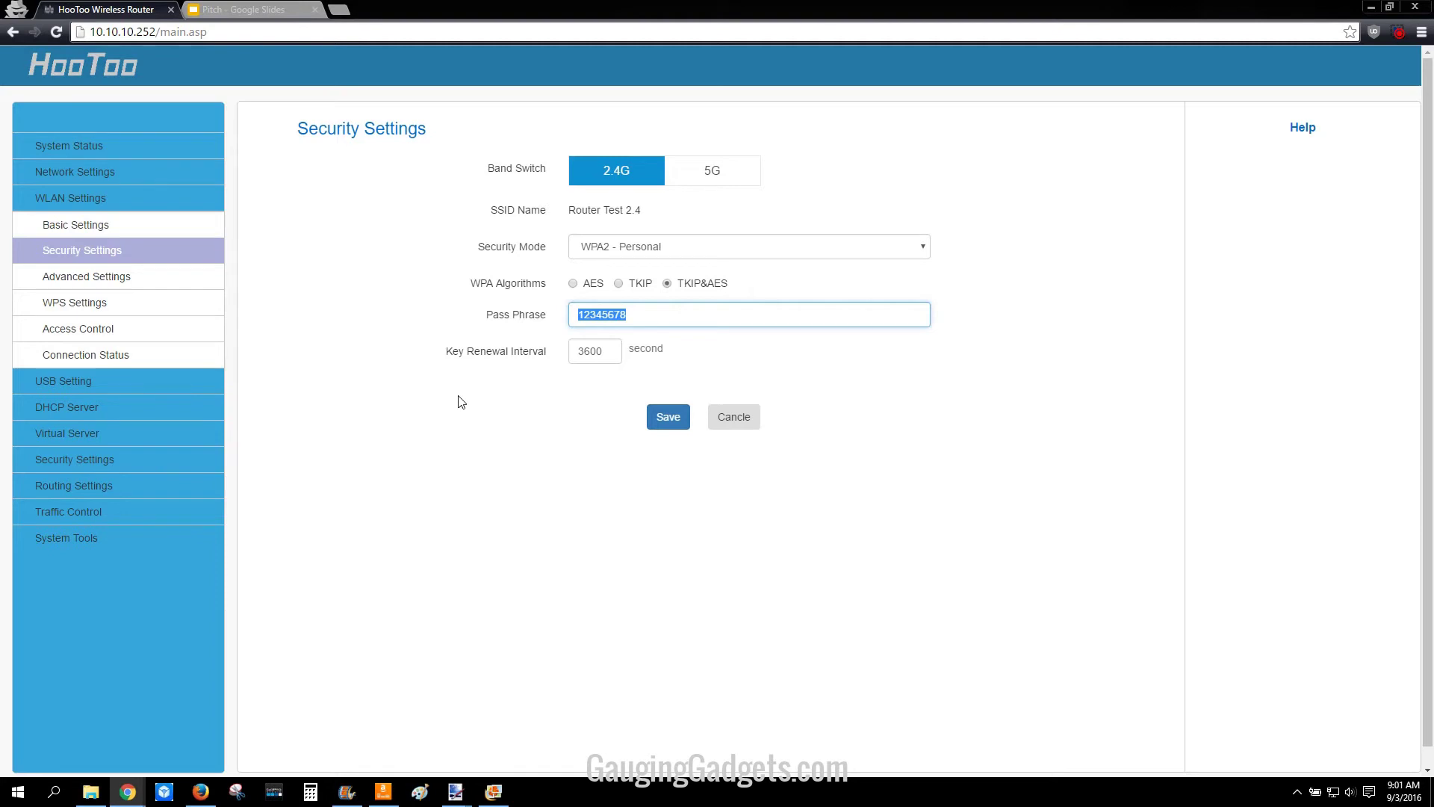
{"action": "type", "text": "Test12345678"}
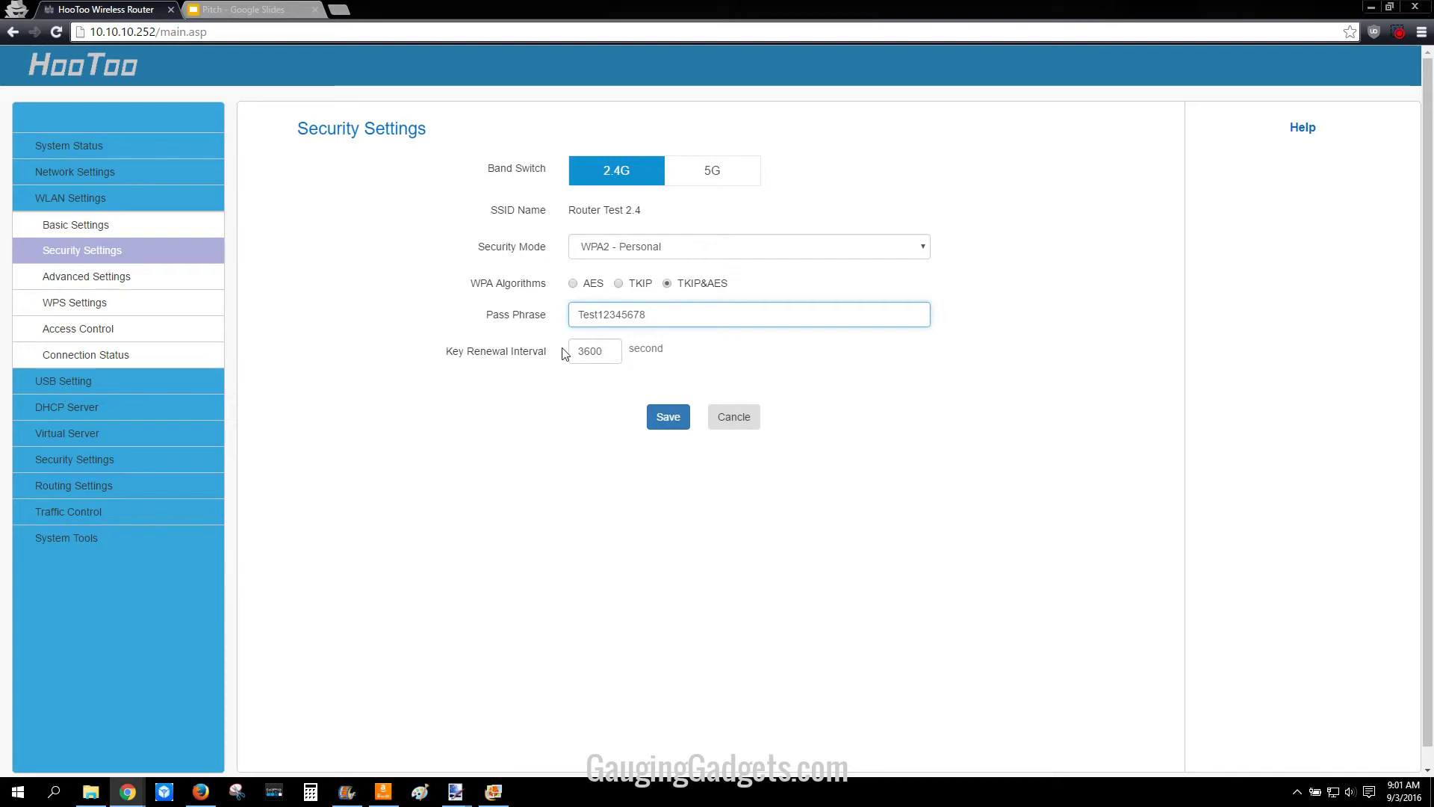
Step: Copy the new pass phrase to the clipboard and save the security settings
{"action": "left_click_drag", "start_coordinate": [670, 317], "coordinate": [583, 320]}
{"action": "double_click", "coordinate": [590, 315]}
{"action": "right_click", "coordinate": [636, 313]}
{"action": "left_click", "coordinate": [656, 348]}
{"action": "left_click", "coordinate": [526, 417]}
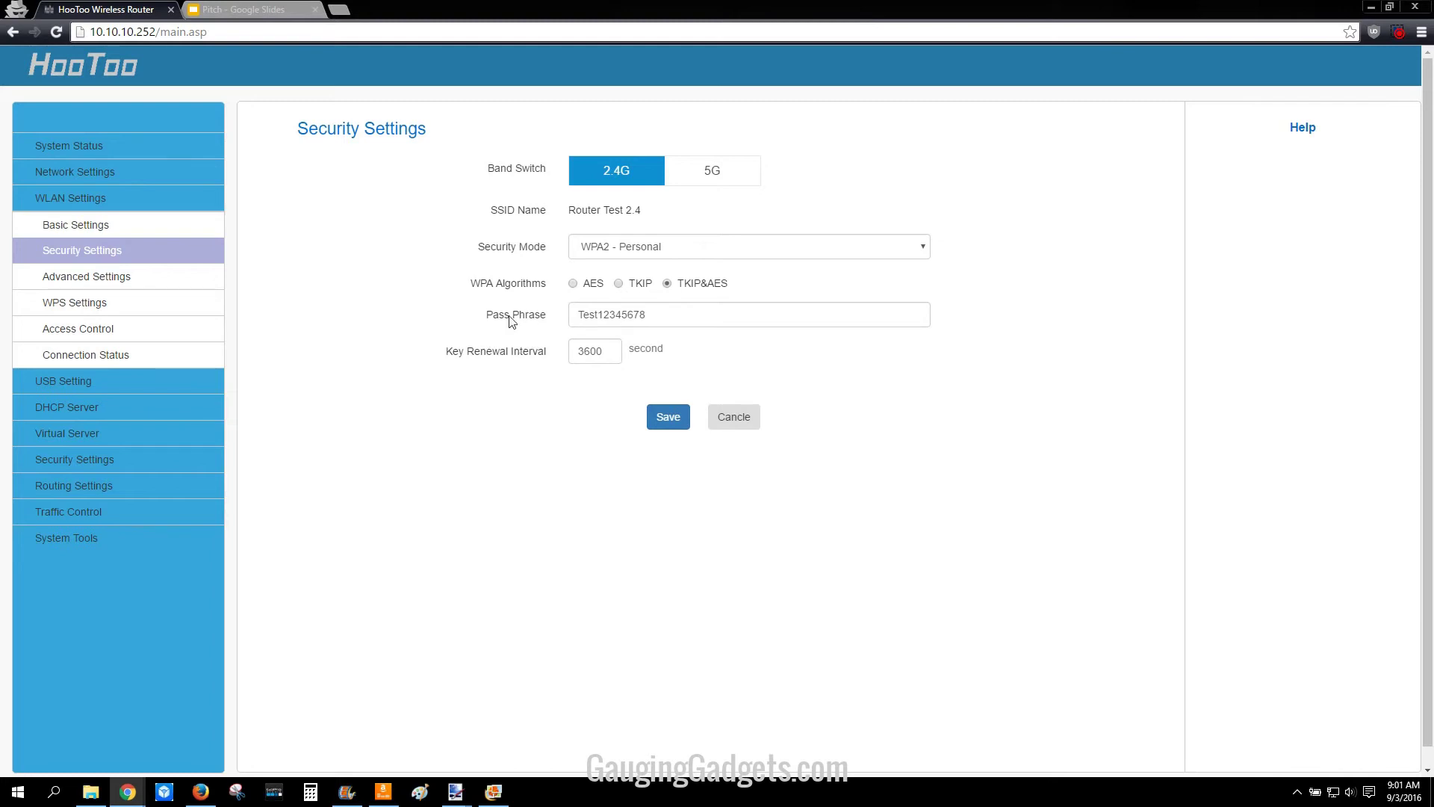
{"action": "left_click", "coordinate": [660, 423]}
Step: Connect the PC to Router Test 2.4 by pasting the copied key, declining network discovery
{"action": "left_click", "coordinate": [1334, 796]}
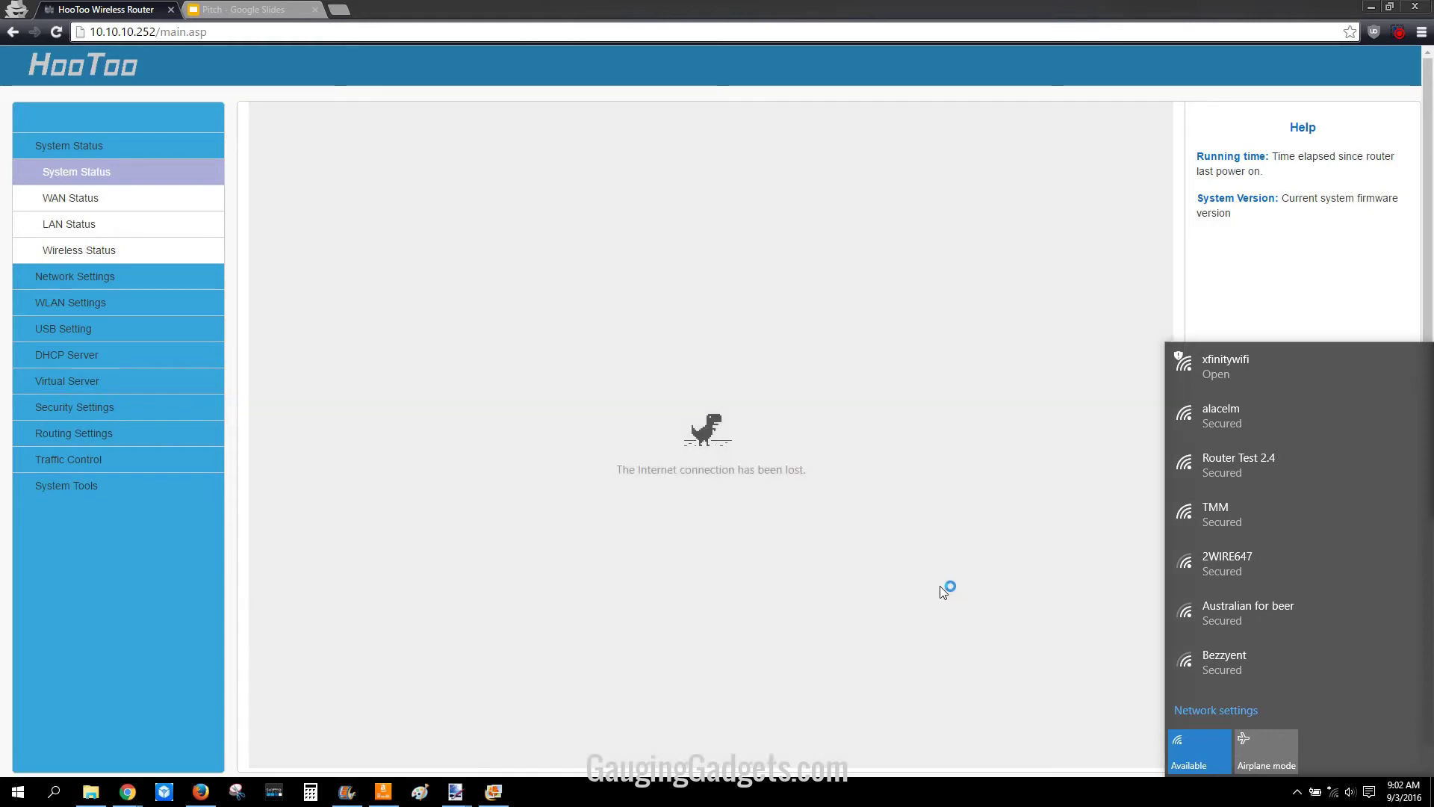
{"action": "left_click", "coordinate": [1212, 469]}
{"action": "left_click", "coordinate": [1334, 520]}
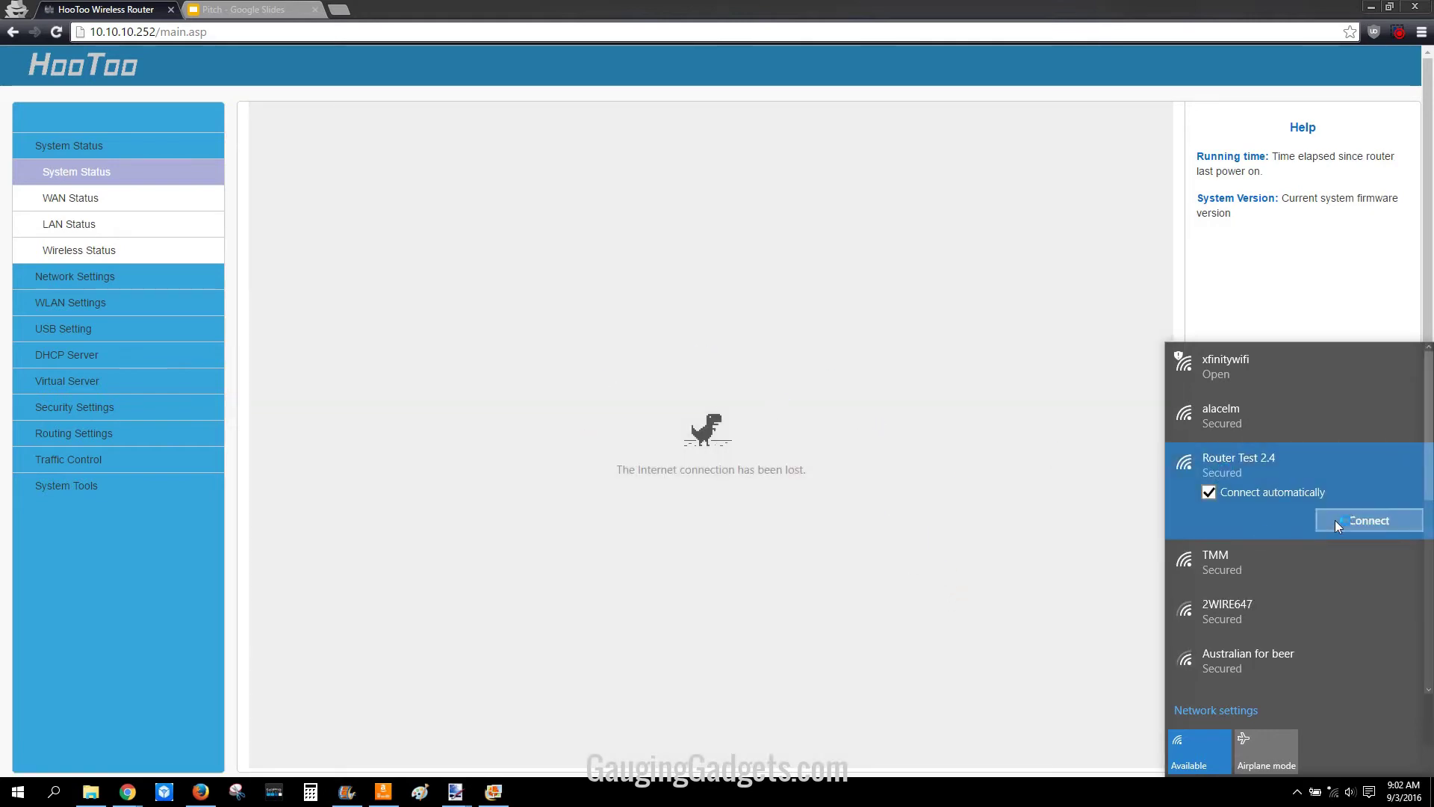
{"action": "key", "text": "ctrl+v"}
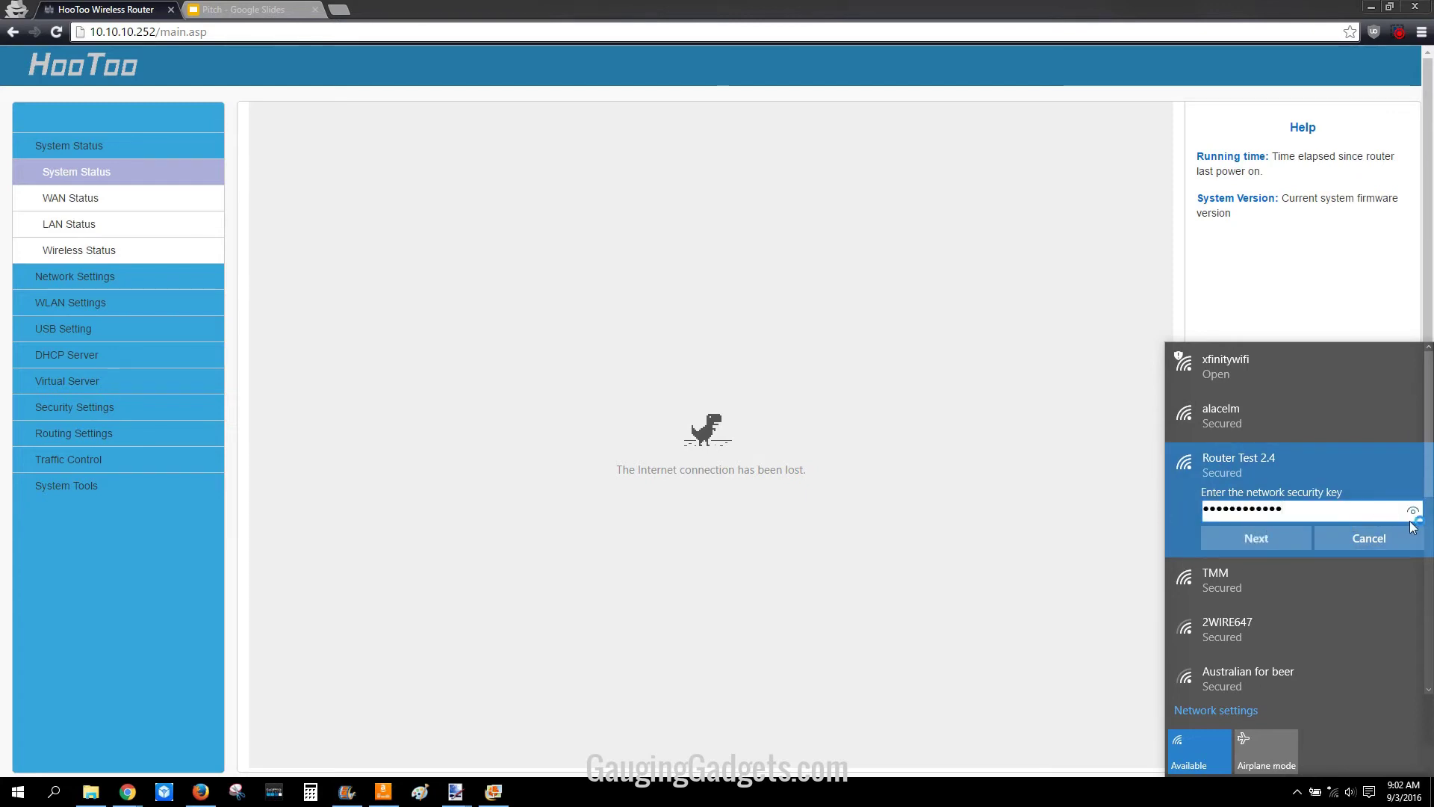
{"action": "left_click", "coordinate": [1413, 510]}
{"action": "left_click", "coordinate": [1259, 541]}
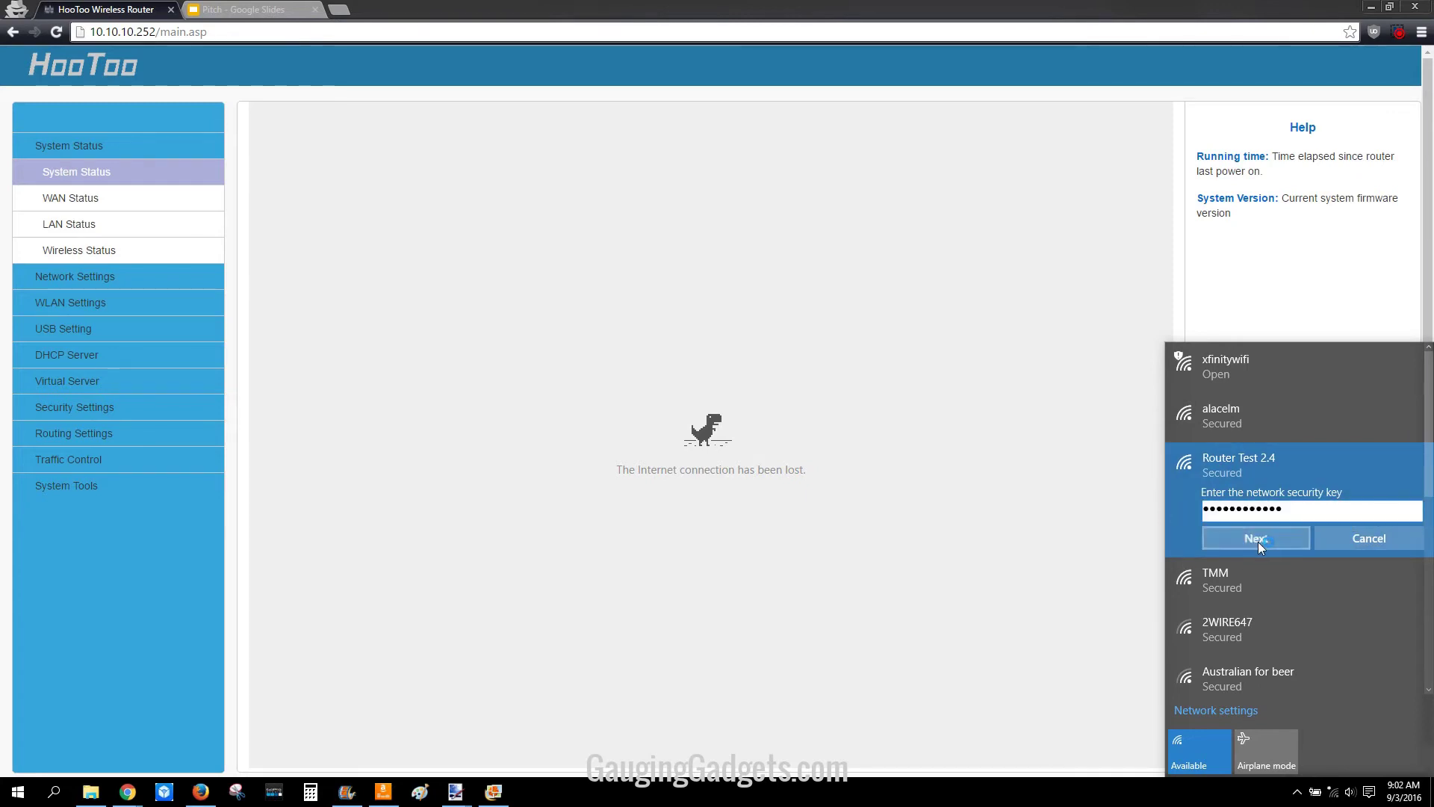
{"action": "left_click", "coordinate": [1365, 581]}
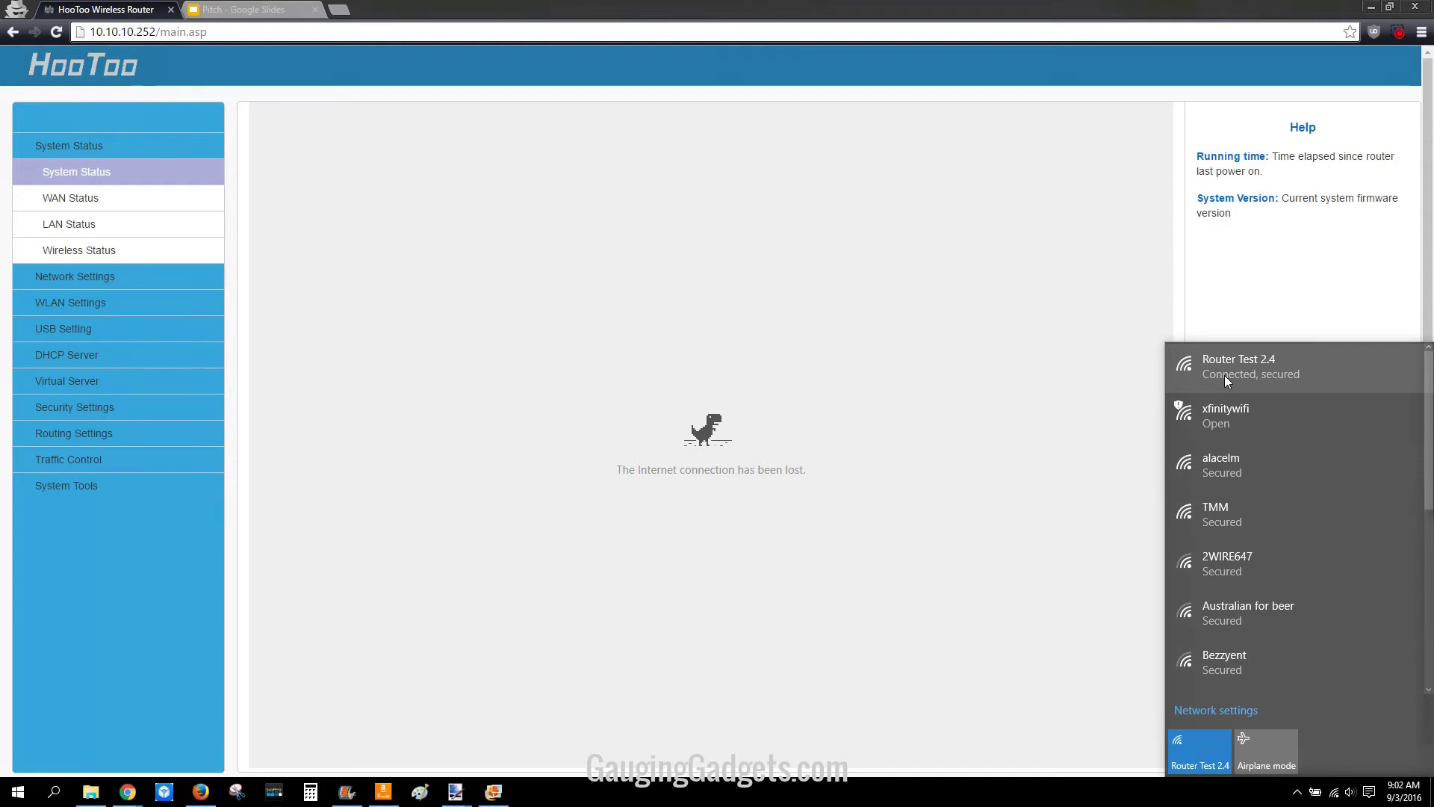
Step: Load 10.10.10.252/login.asp and sign back in with the admin password
{"action": "left_click", "coordinate": [1098, 343]}
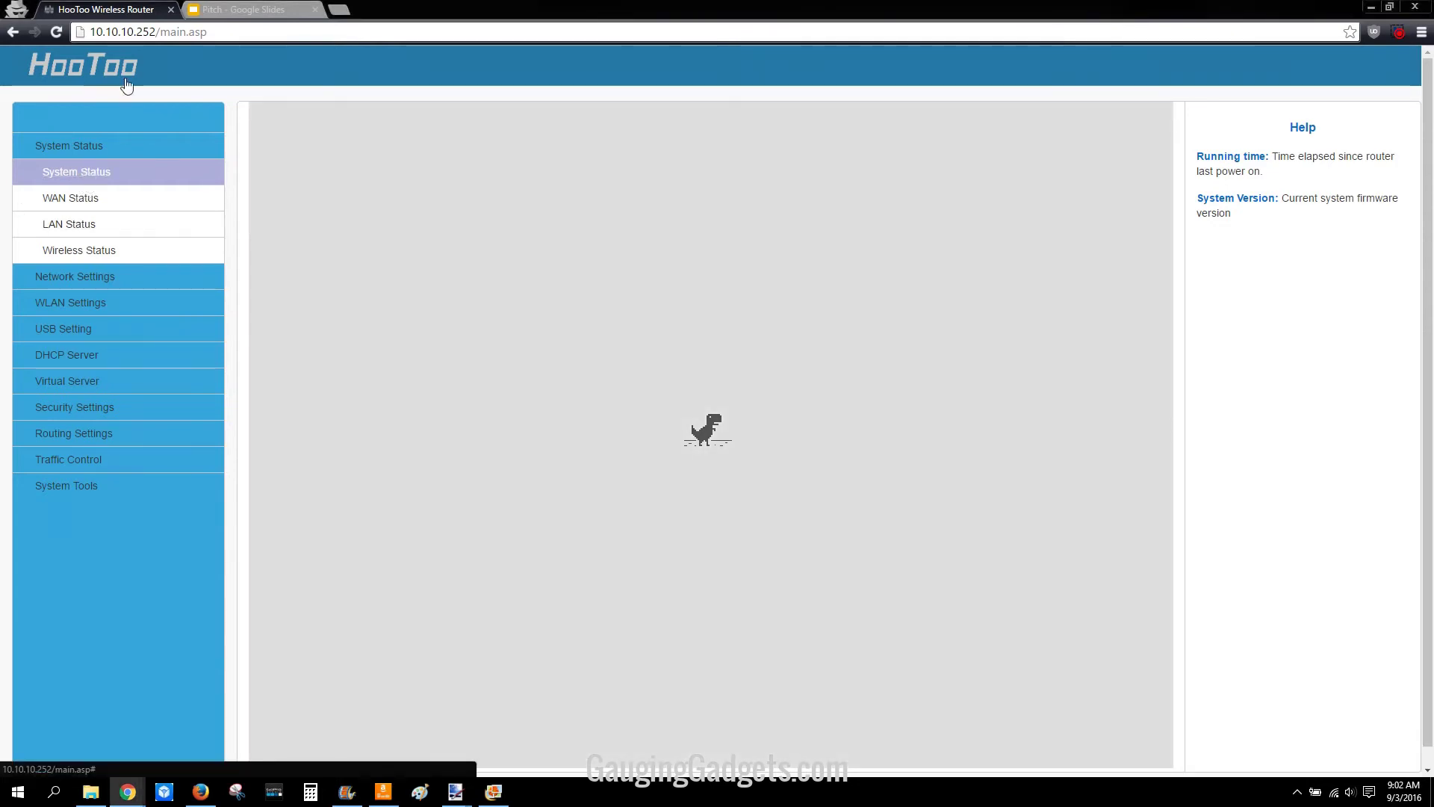
{"action": "left_click_drag", "start_coordinate": [157, 31], "coordinate": [279, 28]}
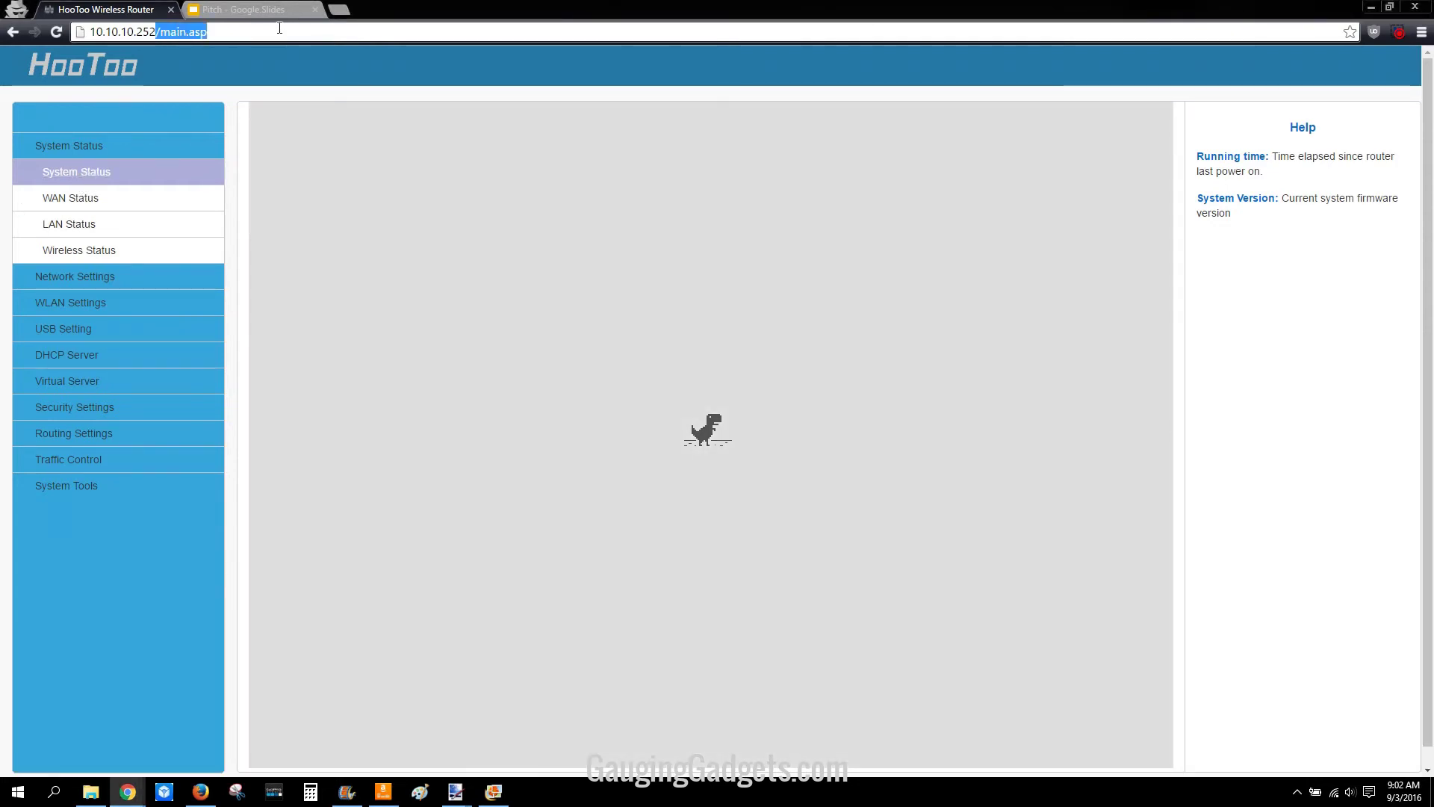
{"action": "type", "text": "/login.asp"}
{"action": "key", "text": "Return"}
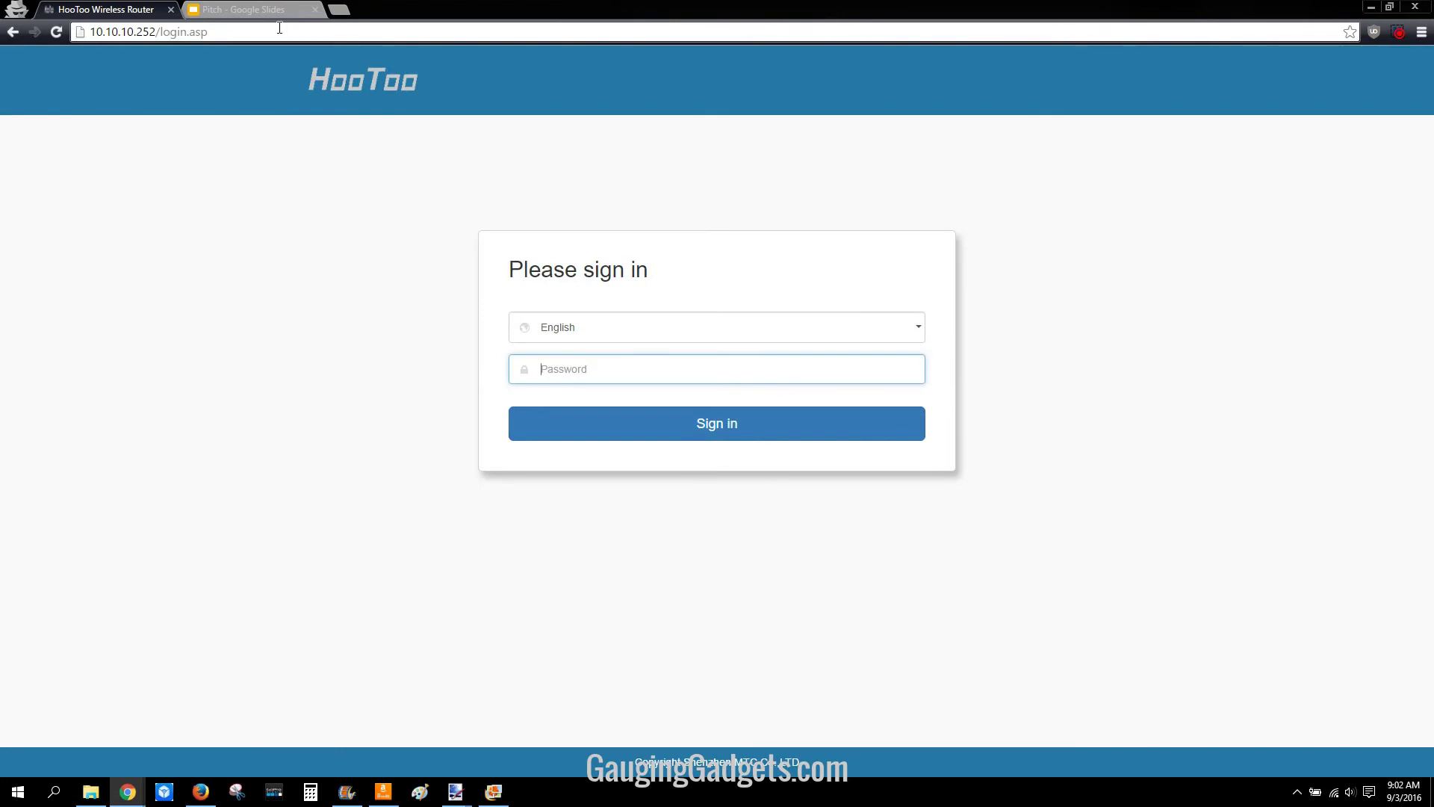
{"action": "type", "text": "admin"}
{"action": "key", "text": "Return"}
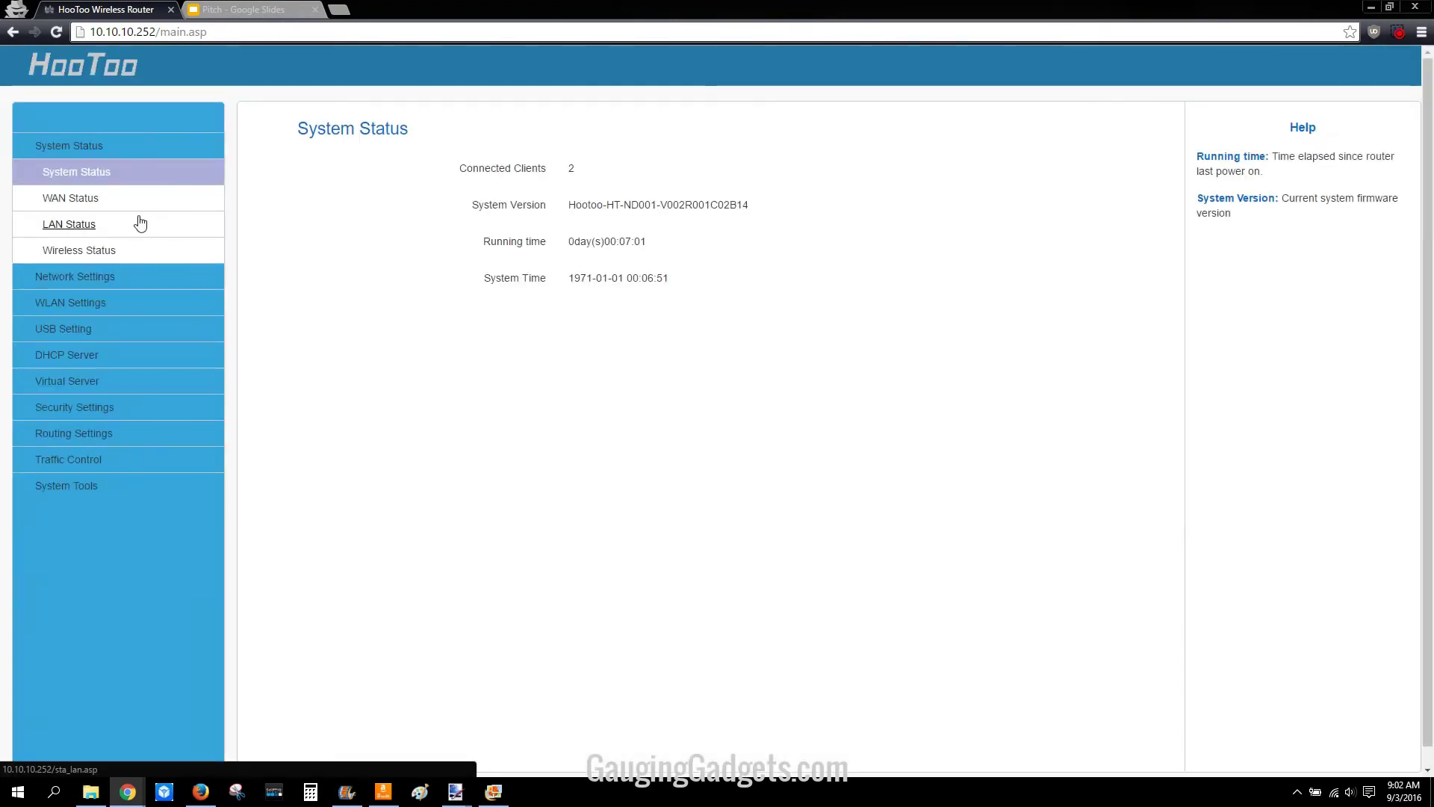
{"action": "left_click", "coordinate": [84, 278]}
Step: In WLAN Basic Settings for the 5G band, set Network Mode to 11a/an/ac
{"action": "left_click", "coordinate": [69, 286]}
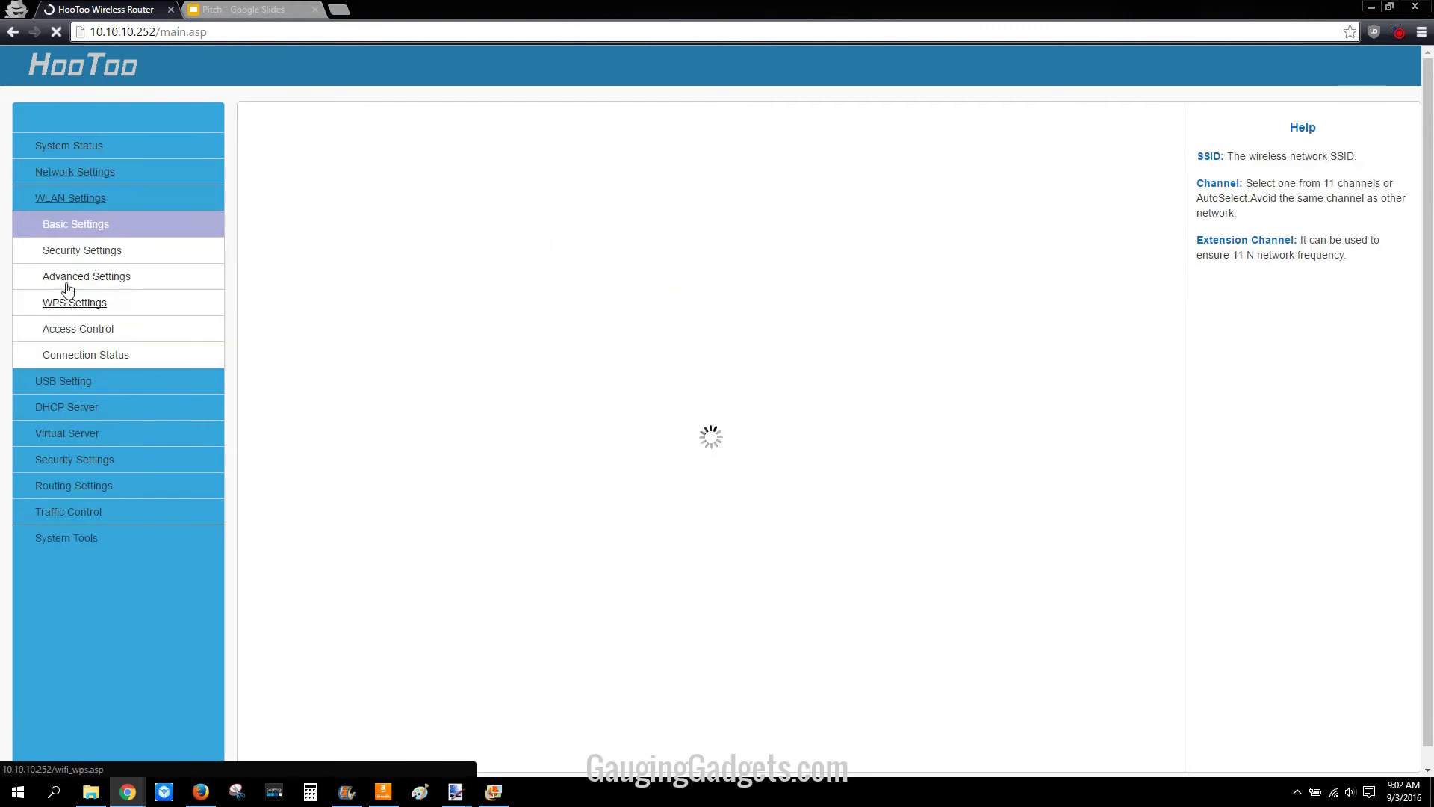
{"action": "left_click", "coordinate": [717, 209]}
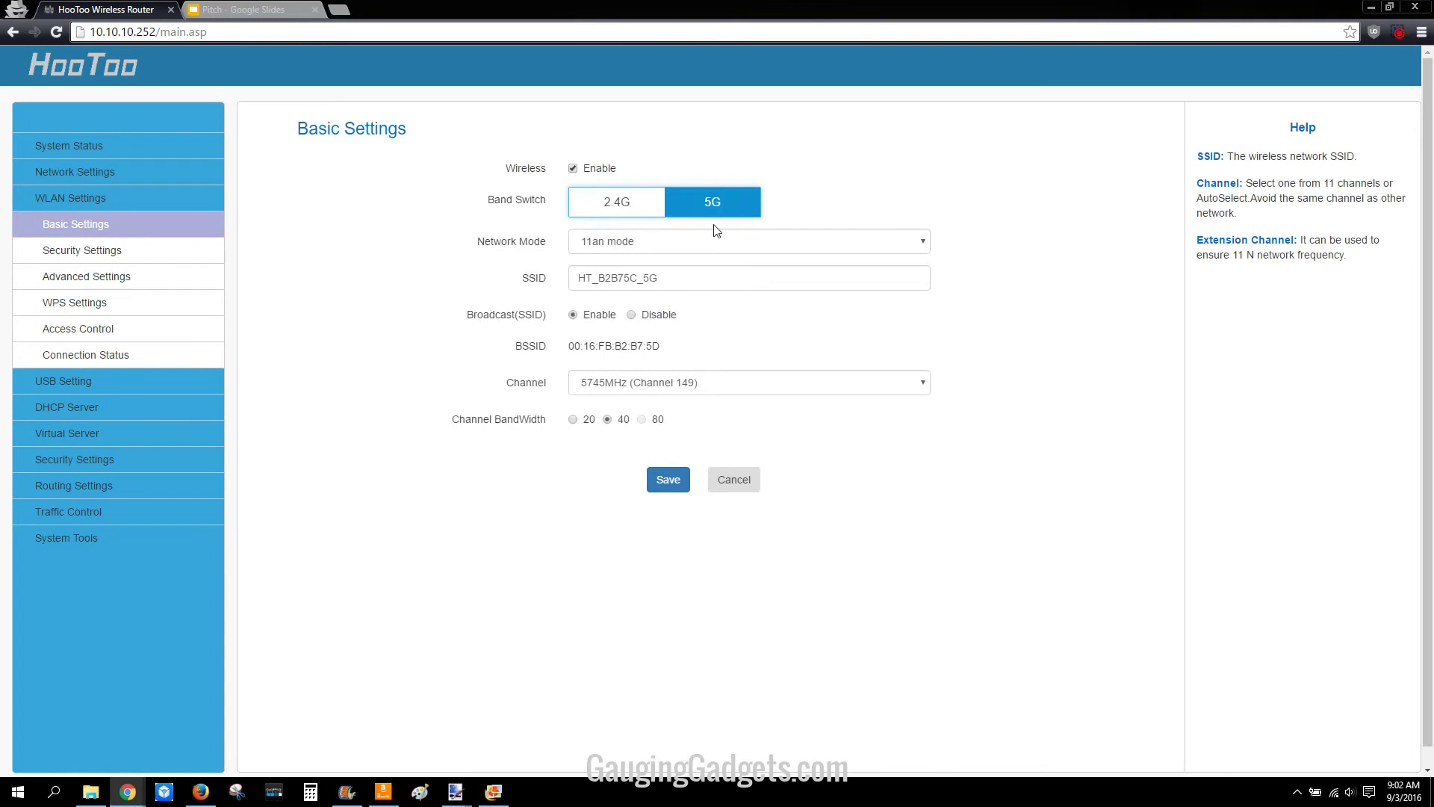
{"action": "left_click", "coordinate": [675, 242]}
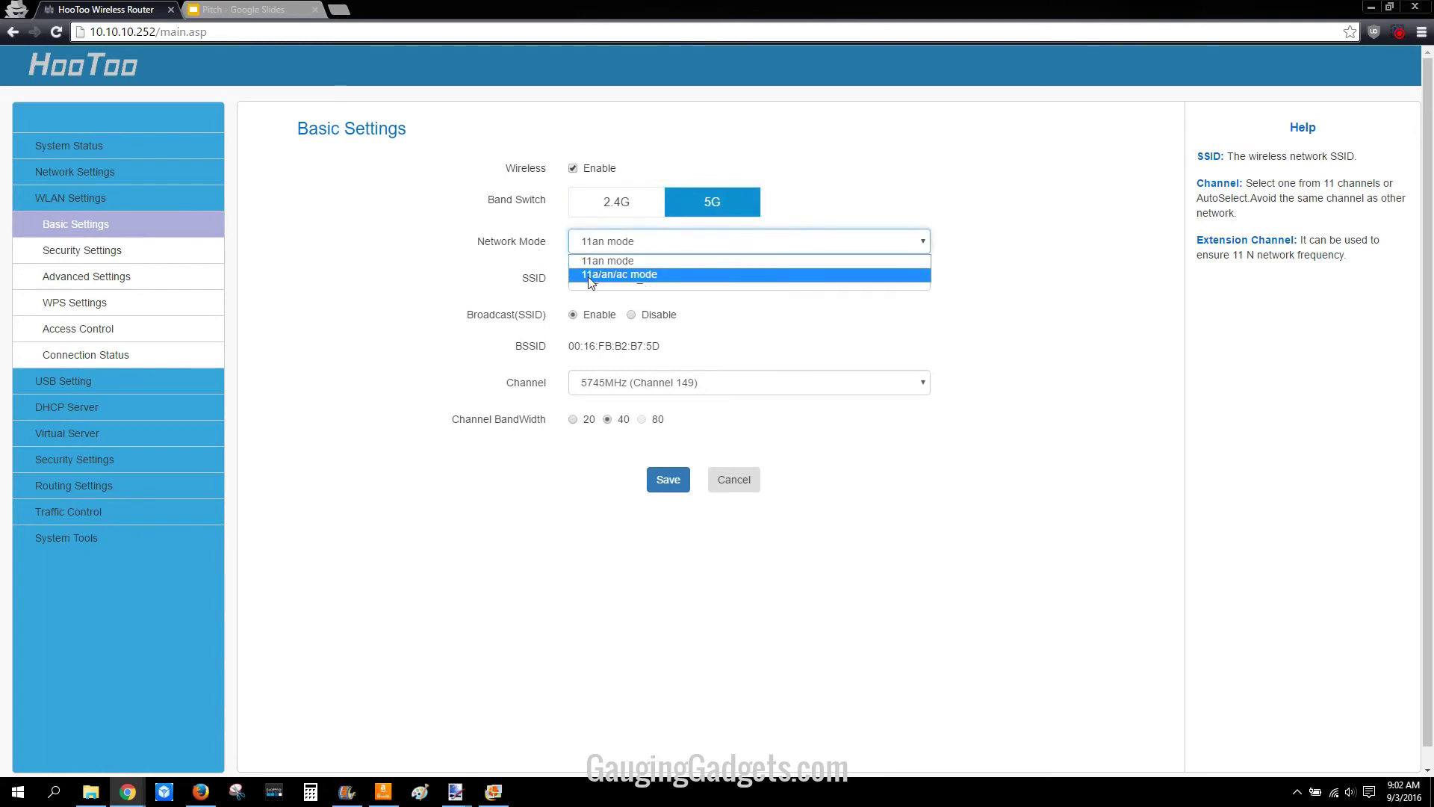
{"action": "left_click", "coordinate": [632, 275]}
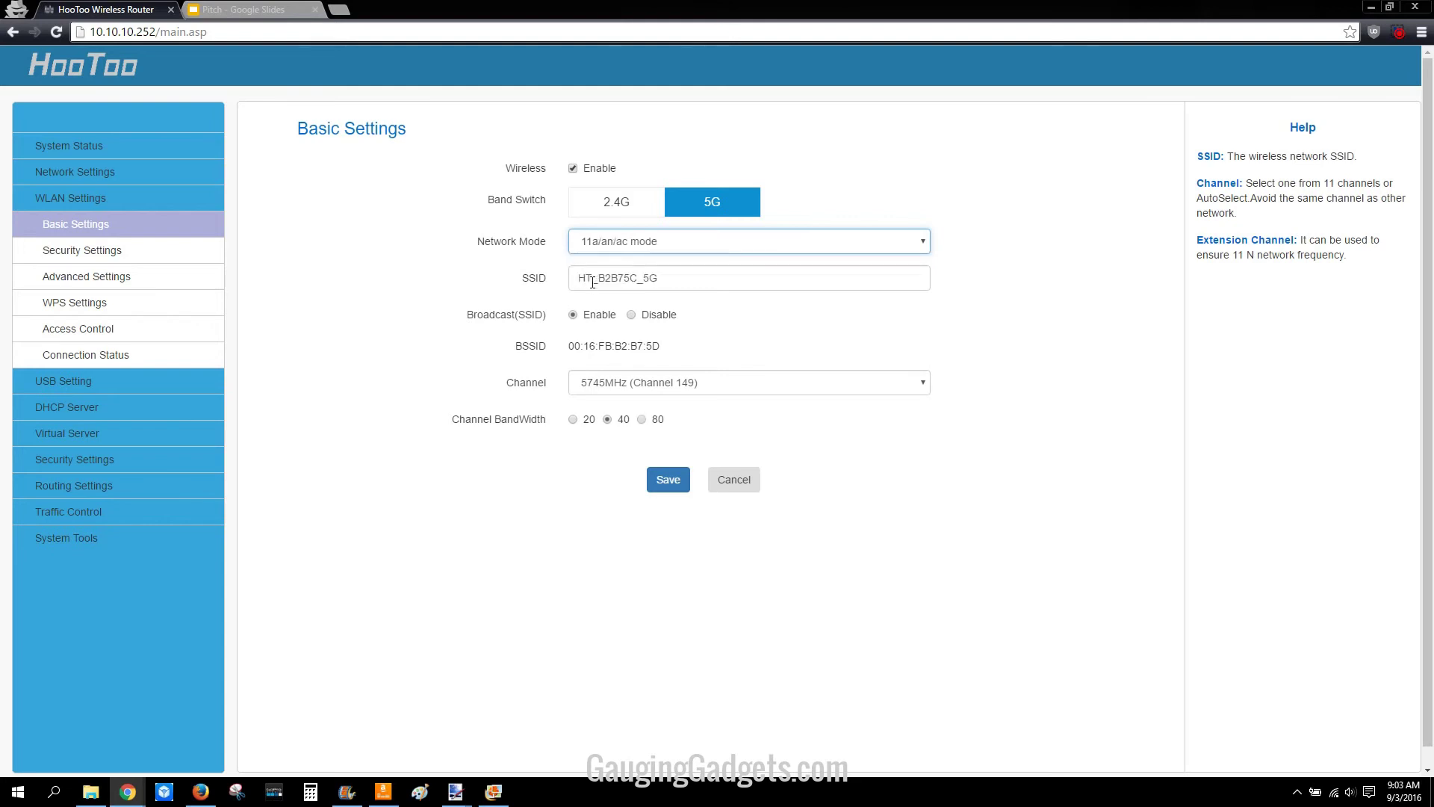
Step: Replace the 5G SSID HT_B2B75C_5G with 'Test Router 5' and save, letting the router reboot
{"action": "left_click_drag", "start_coordinate": [659, 278], "coordinate": [504, 365]}
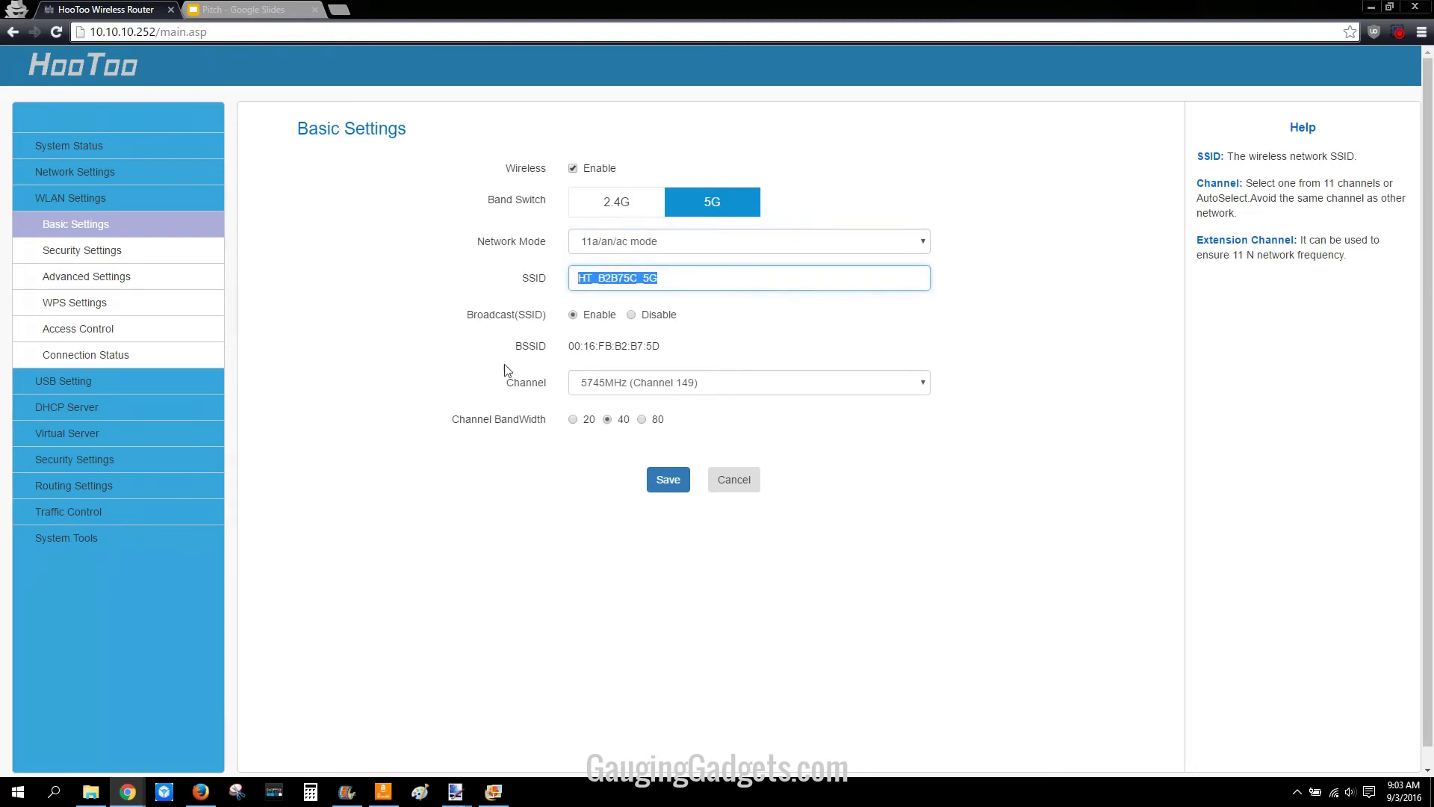
{"action": "left_click", "coordinate": [630, 251]}
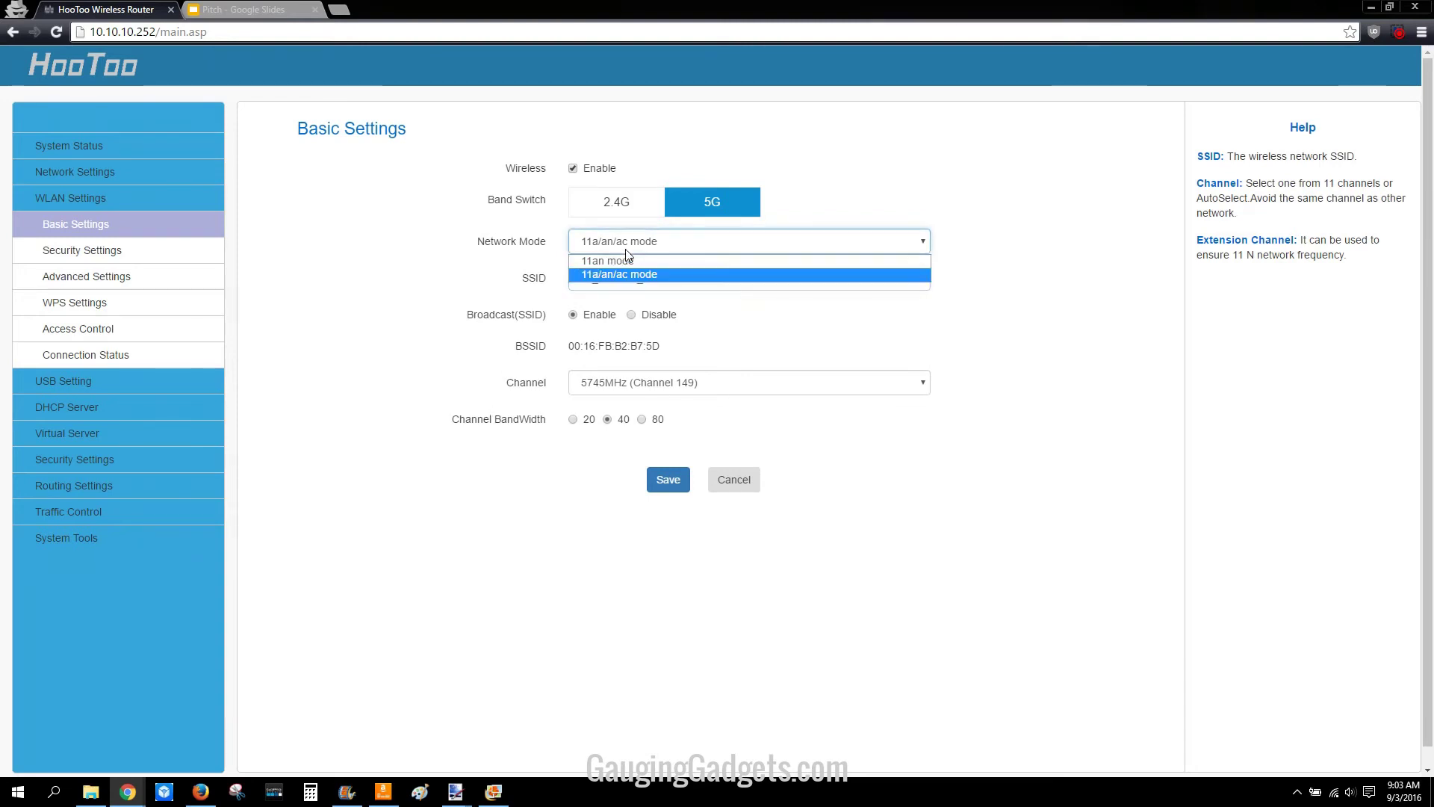
{"action": "left_click", "coordinate": [584, 273]}
{"action": "left_click_drag", "start_coordinate": [688, 279], "coordinate": [564, 279]}
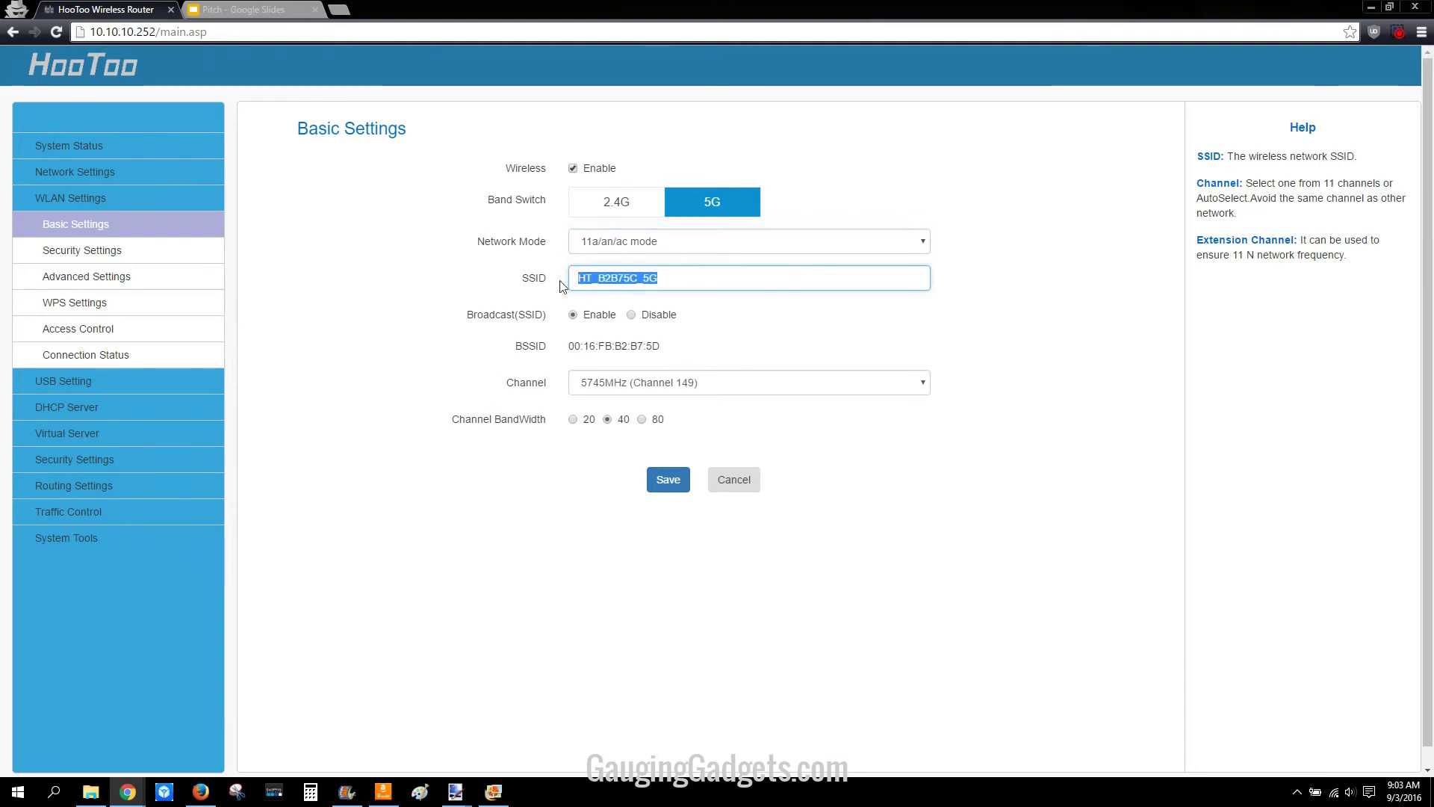
{"action": "type", "text": "Test Router 5"}
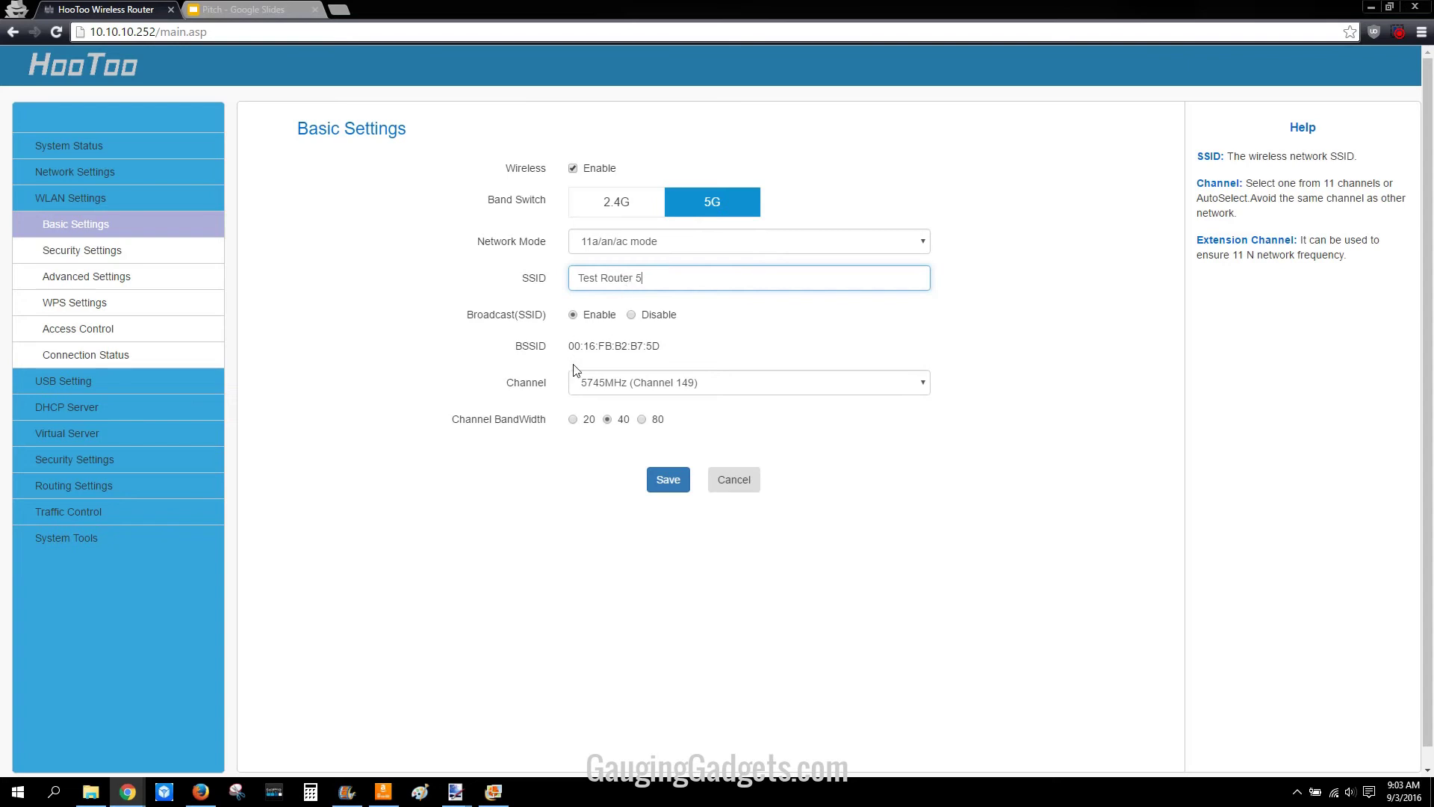
{"action": "left_click", "coordinate": [669, 482]}
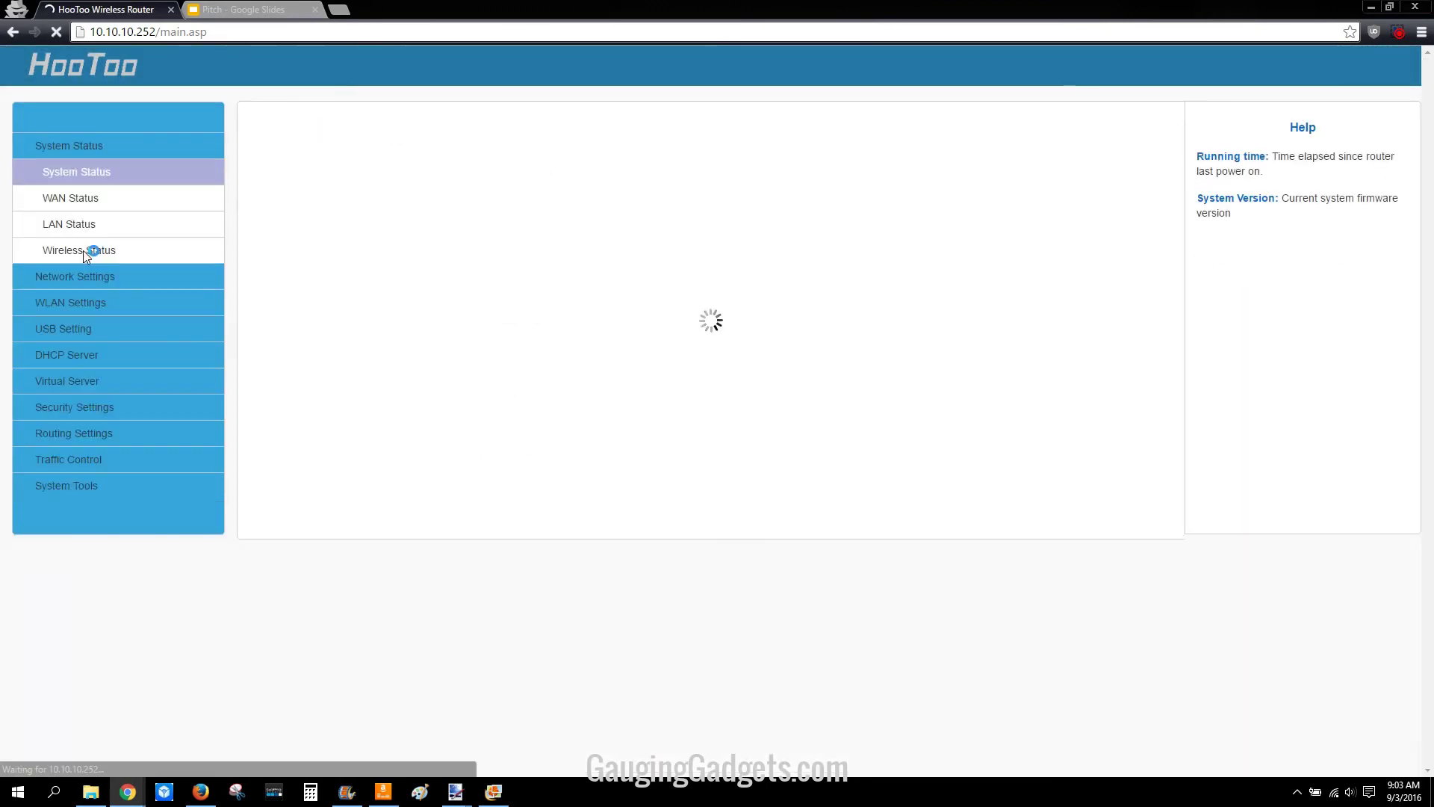
{"action": "left_click", "coordinate": [71, 304]}
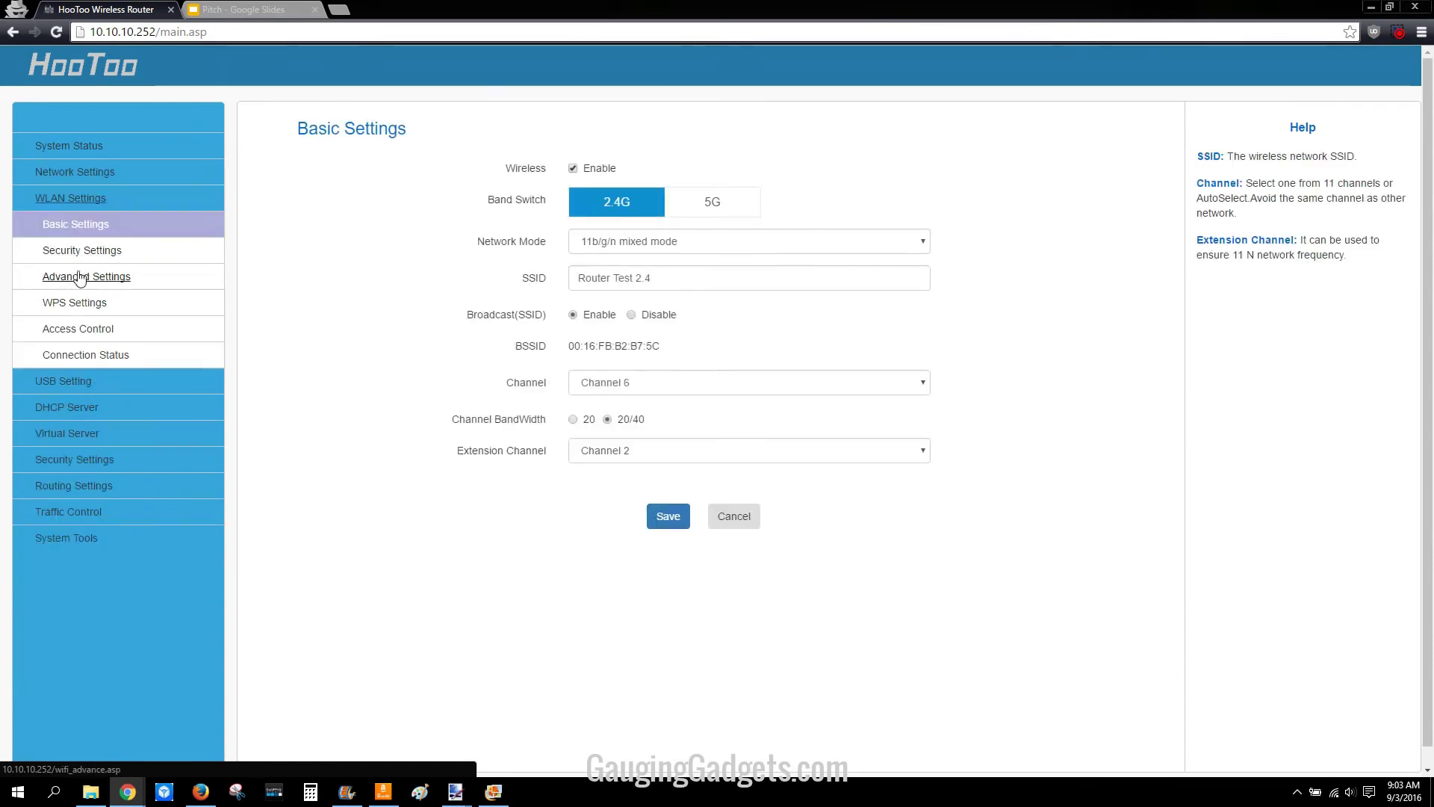
Step: Set 5G security to WPA2 - Personal with a new pass phrase and save
{"action": "left_click", "coordinate": [81, 253]}
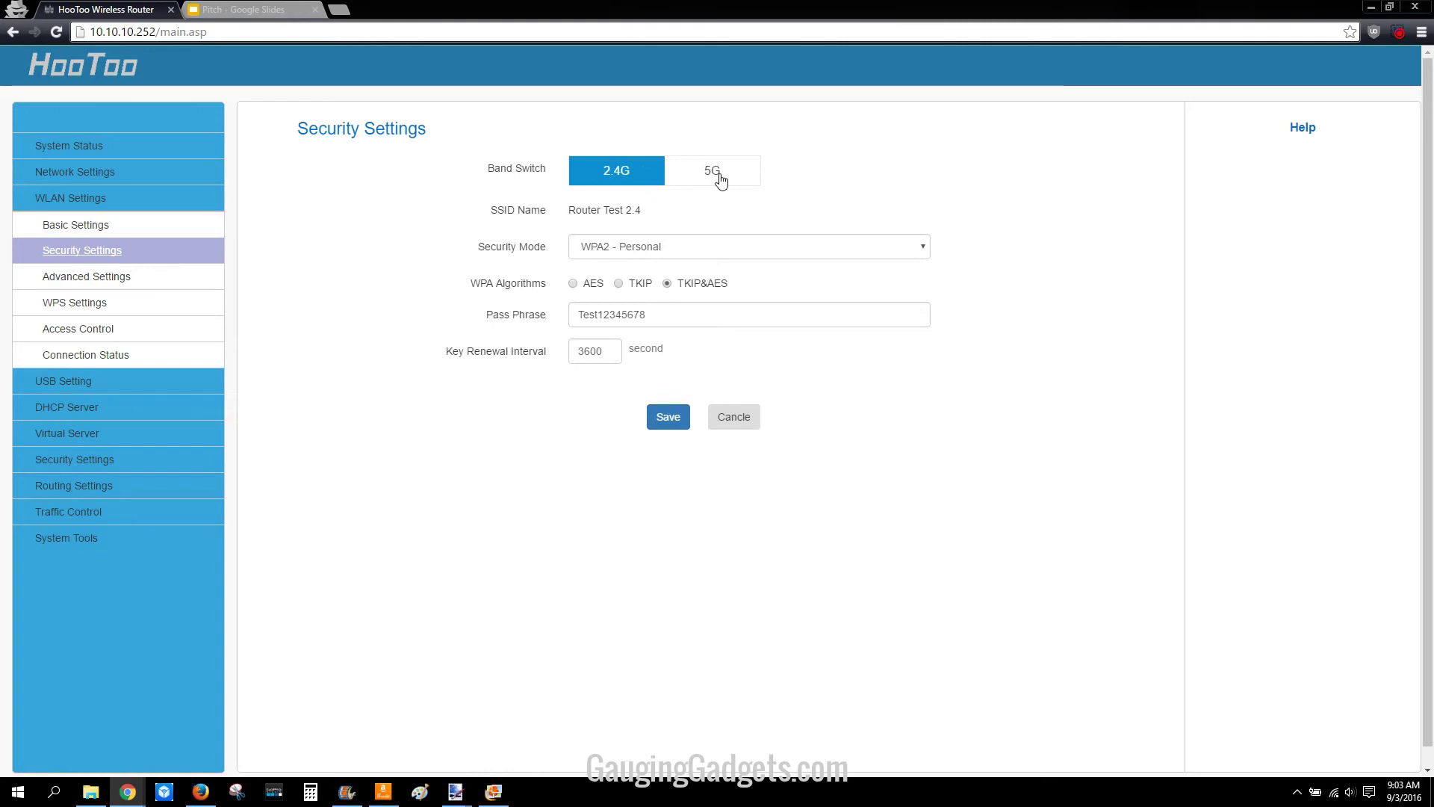
{"action": "left_click", "coordinate": [719, 177]}
{"action": "left_click", "coordinate": [677, 252]}
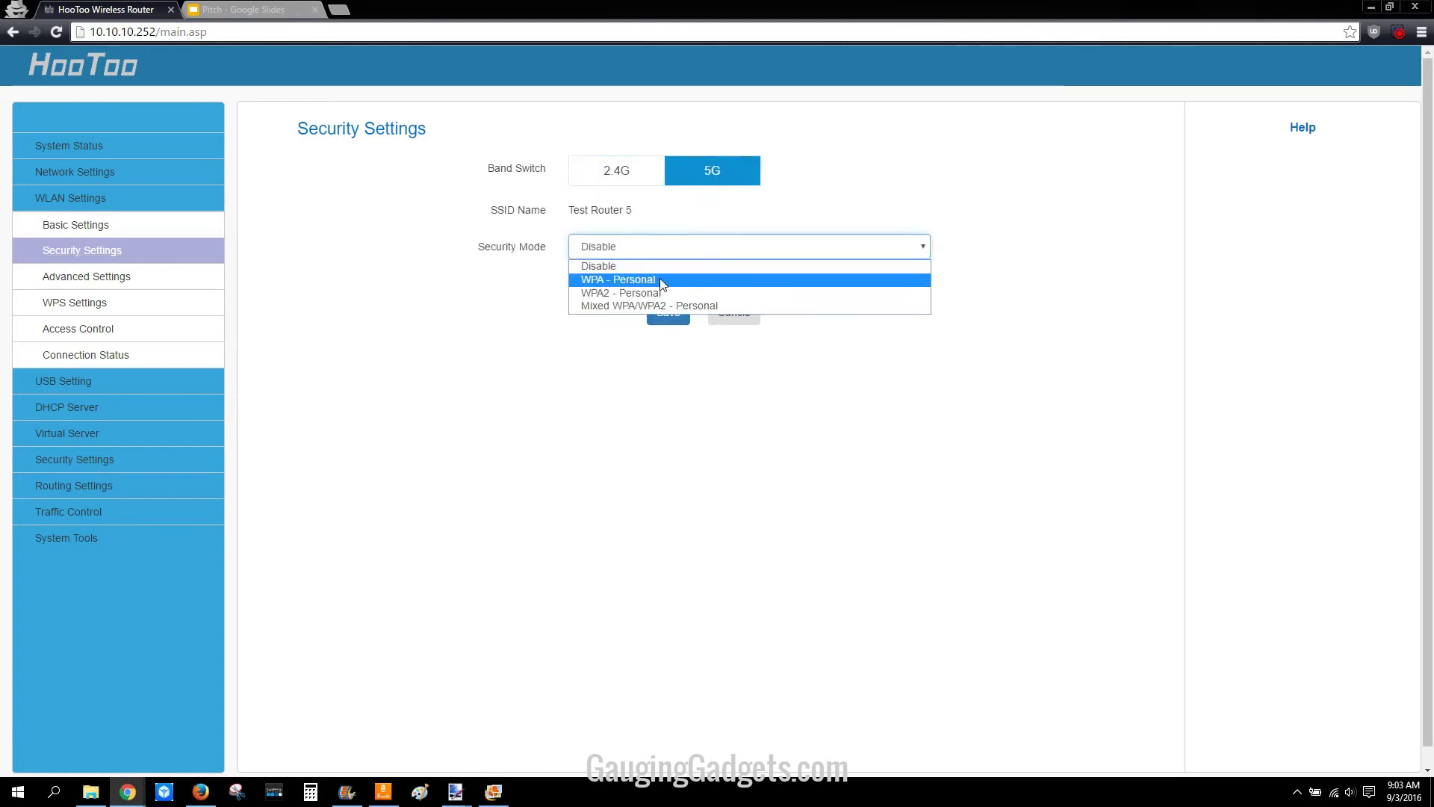
{"action": "left_click", "coordinate": [660, 293]}
{"action": "key", "text": "Tab"}
{"action": "key", "text": "Tab"}
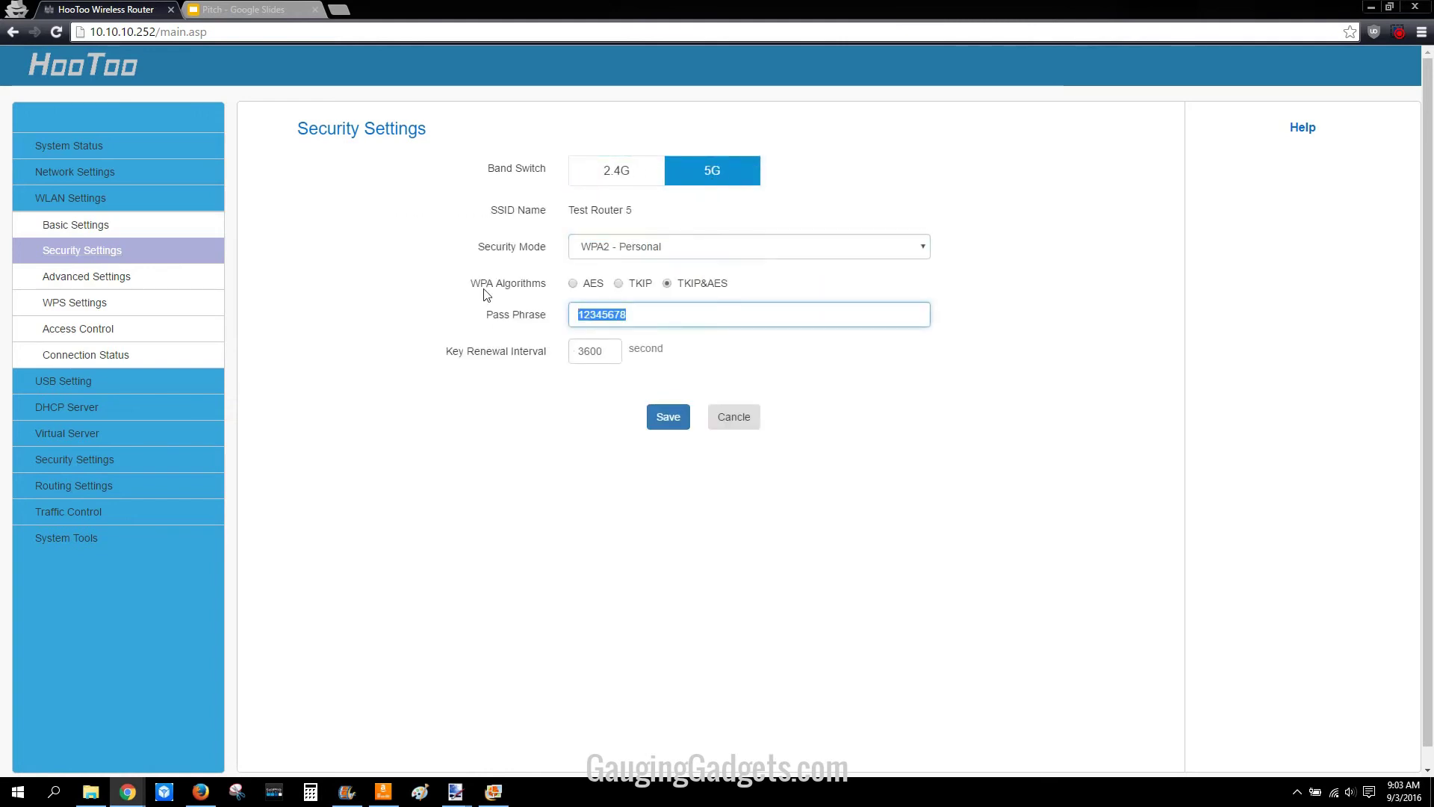
{"action": "type", "text": "Test12345678"}
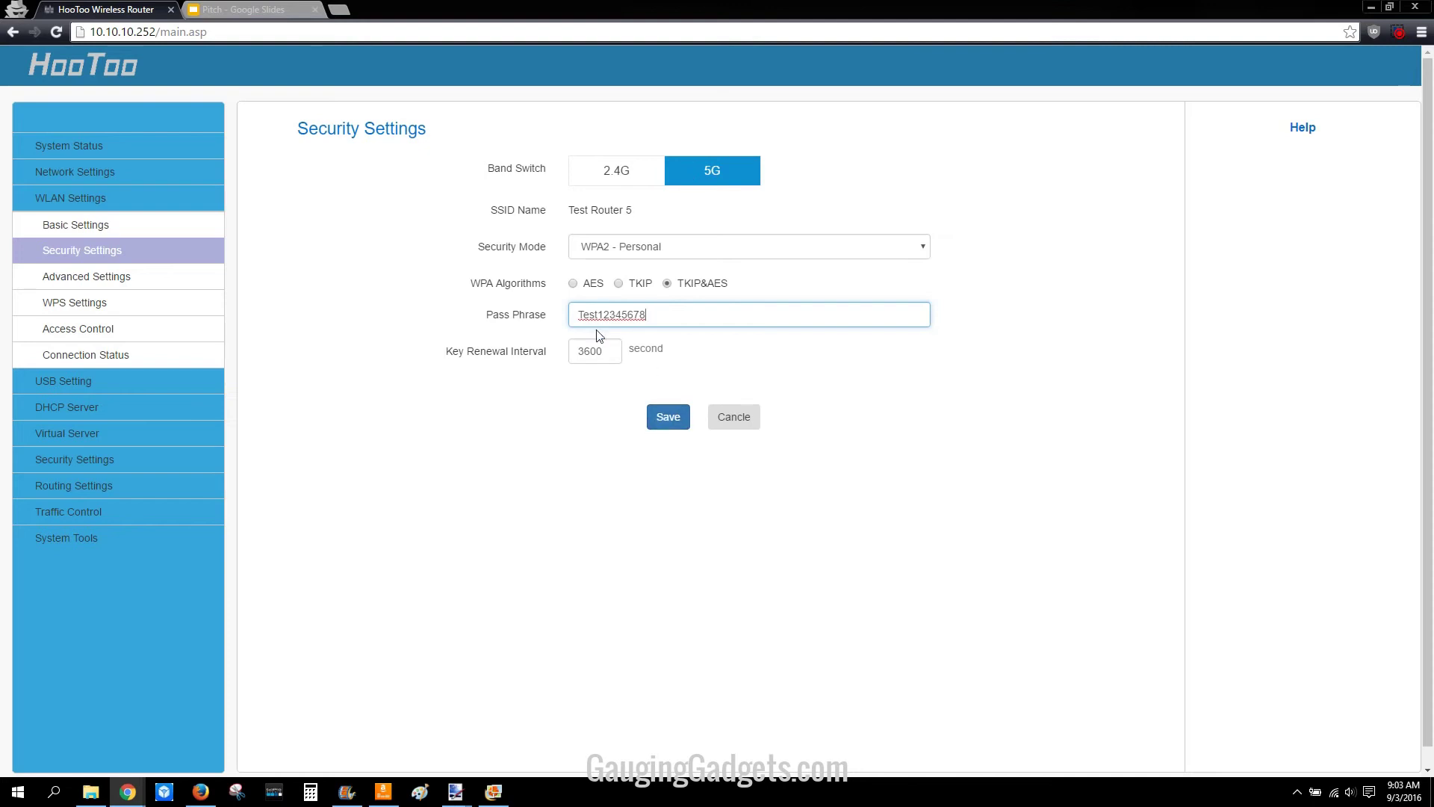
{"action": "left_click", "coordinate": [668, 418]}
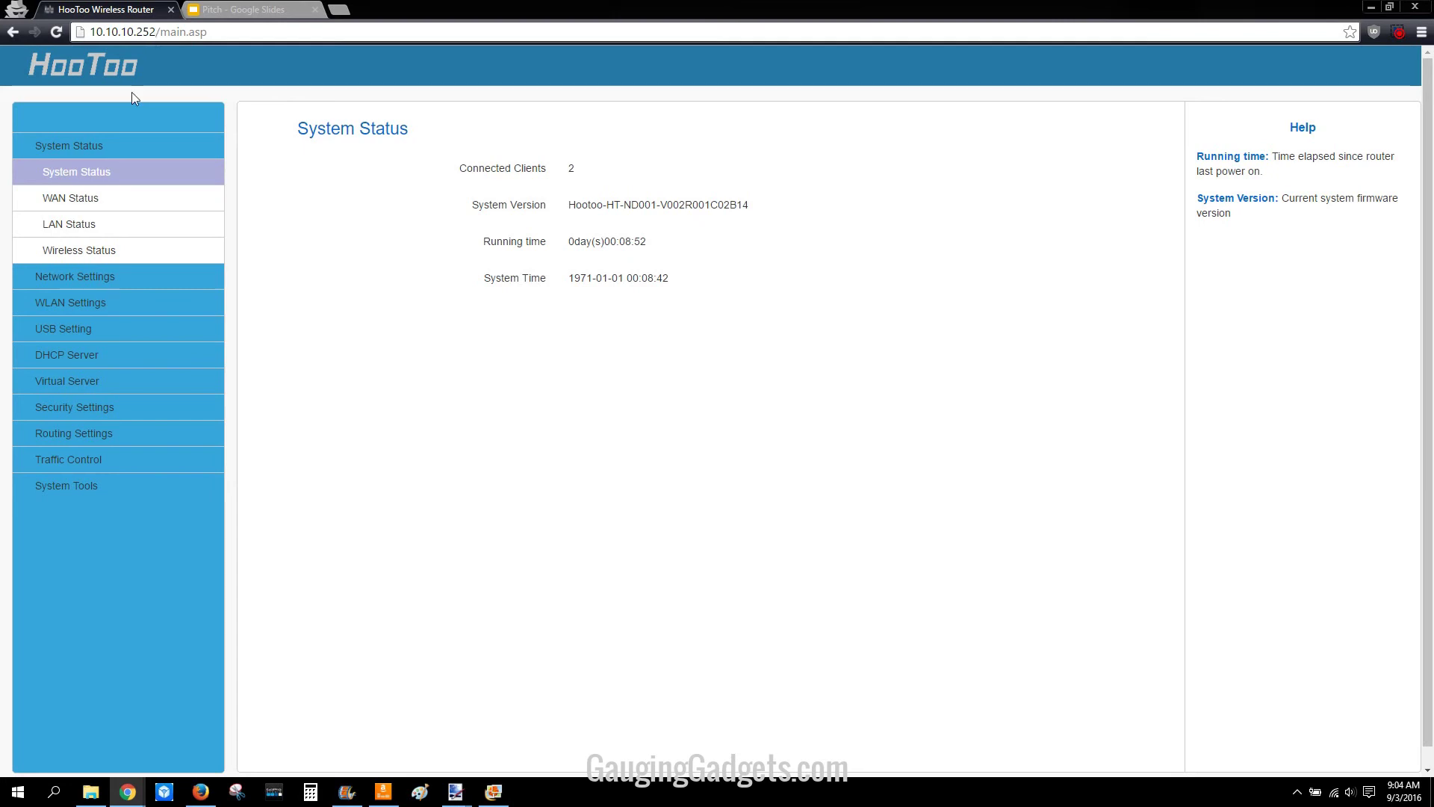
Step: After the wireless restart returns to System Status, go to the System Tools section
{"action": "left_click", "coordinate": [64, 487]}
Step: On the System Tools Change Password page, enter the current admin password and the new password
{"action": "left_click", "coordinate": [55, 566]}
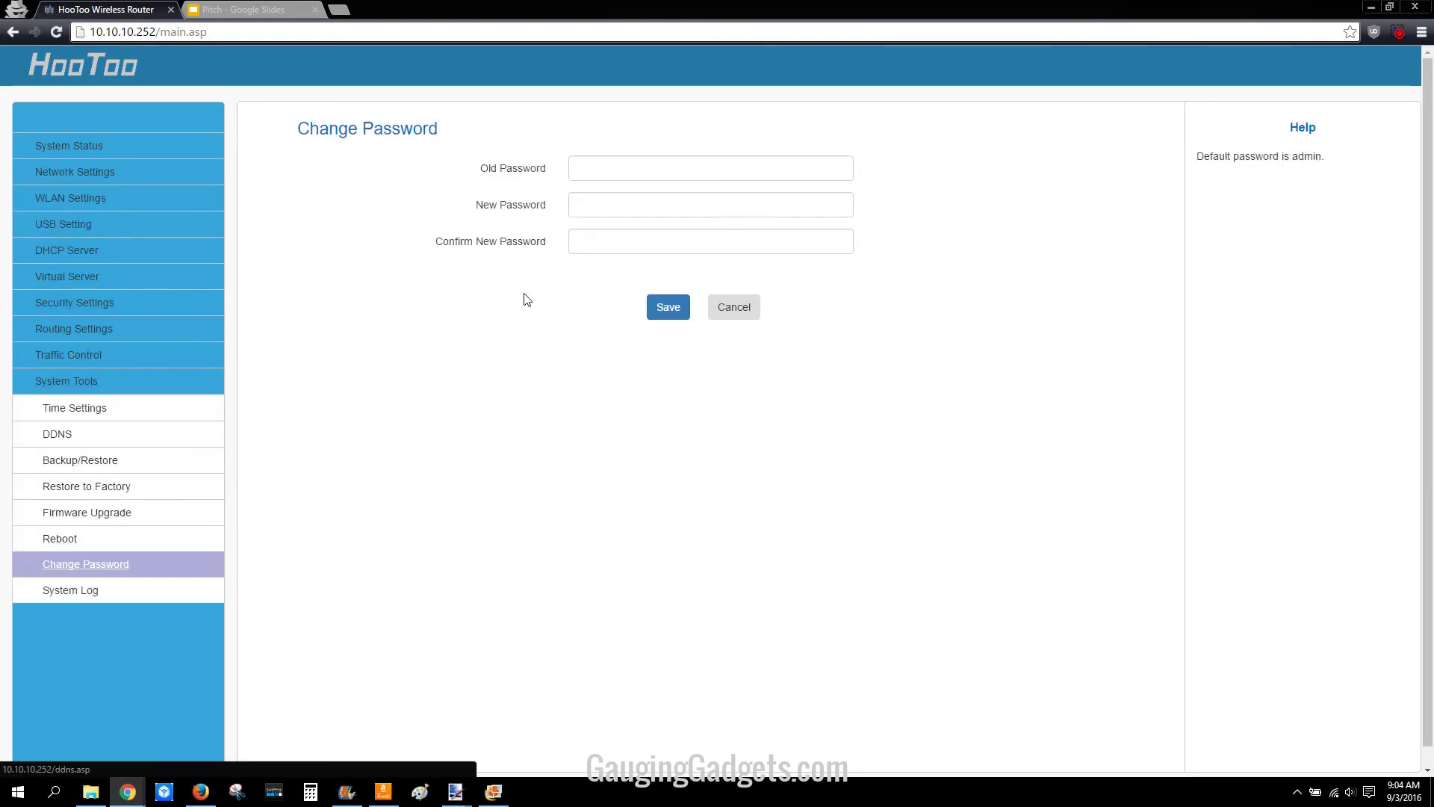
{"action": "left_click", "coordinate": [588, 169]}
{"action": "type", "text": "admin"}
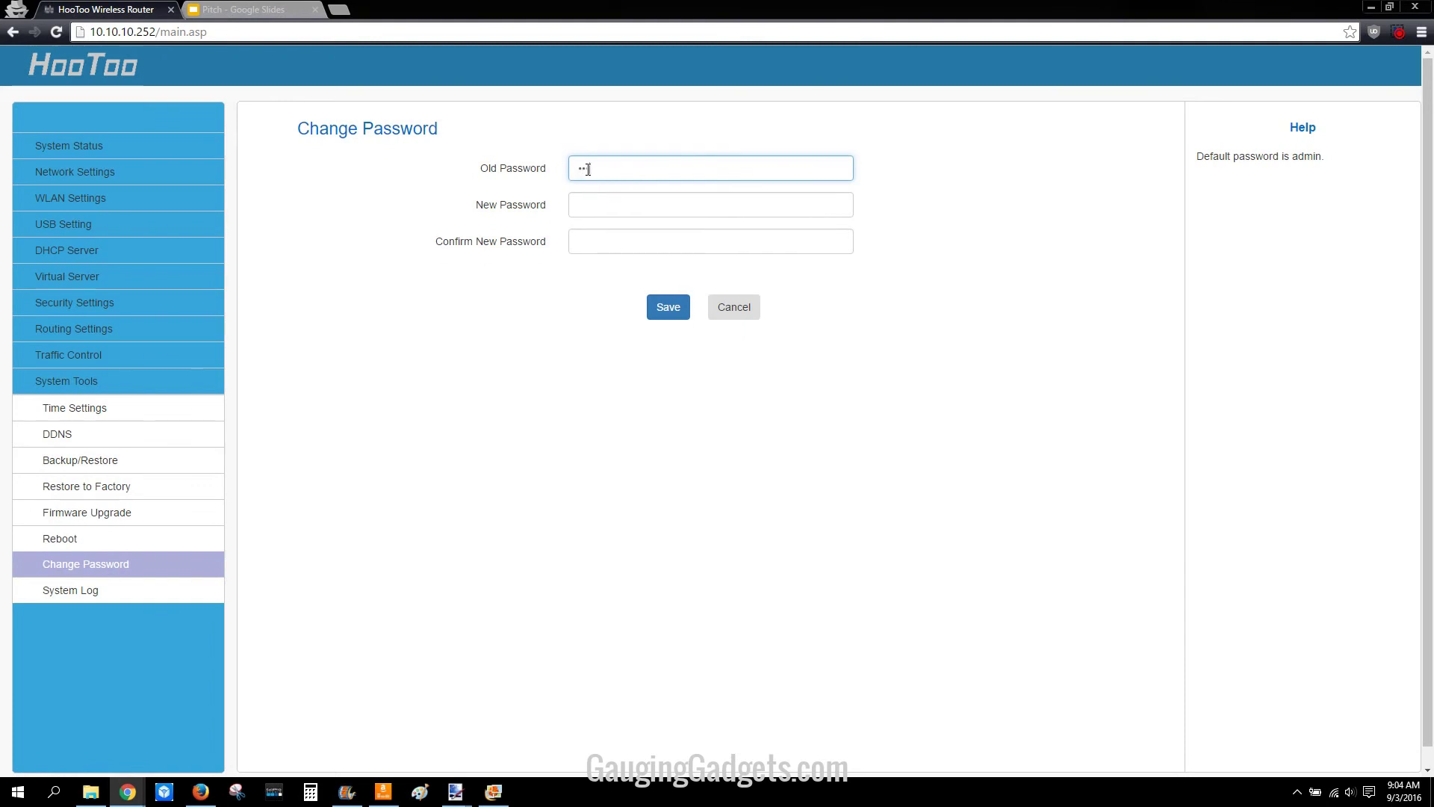
{"action": "key", "text": "Tab"}
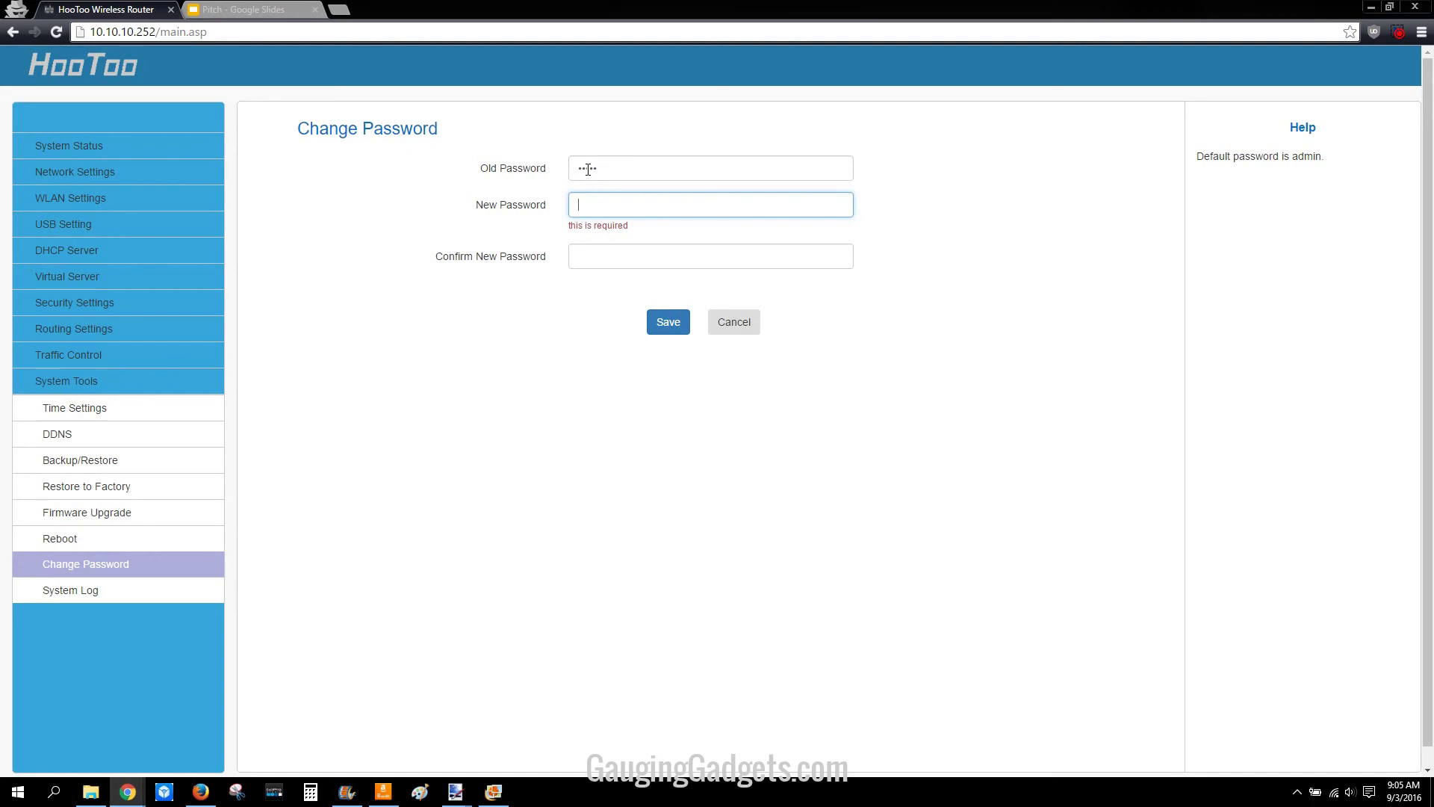
{"action": "type", "text": "••••••"}
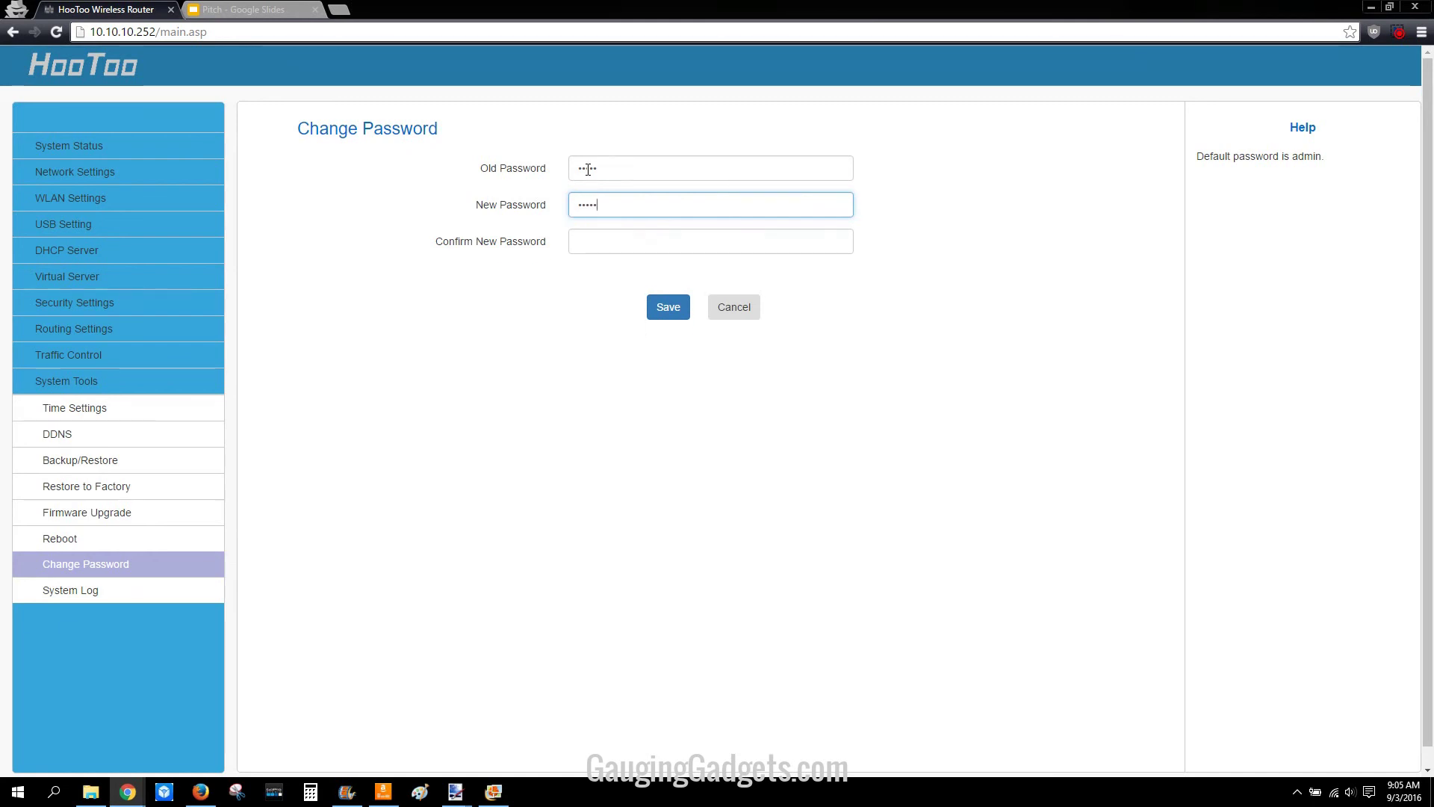
{"action": "key", "text": "Tab"}
Step: Confirm and save the new admin password, then sign back in with it
{"action": "type", "text": "•••••"}
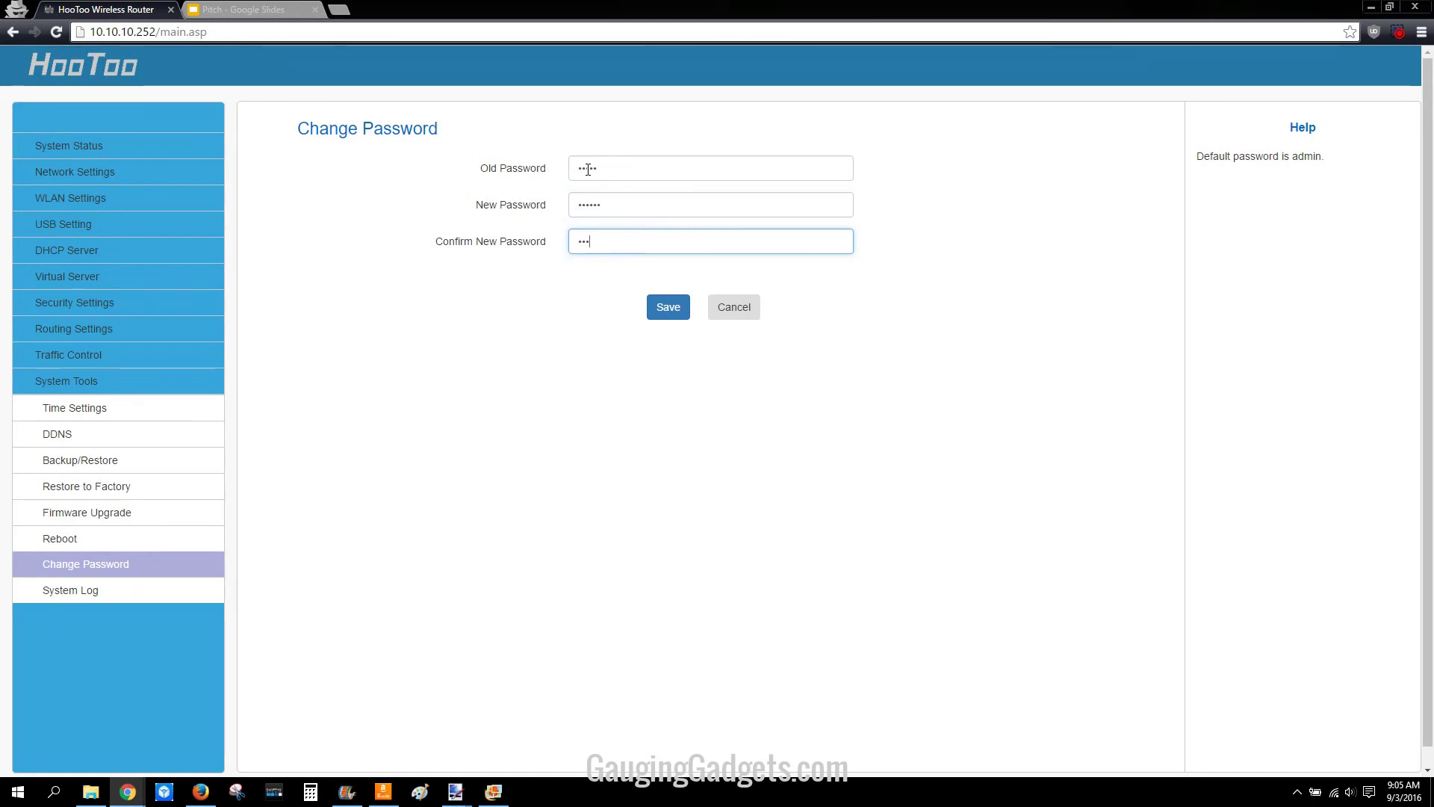
{"action": "type", "text": "•"}
{"action": "left_click", "coordinate": [667, 308]}
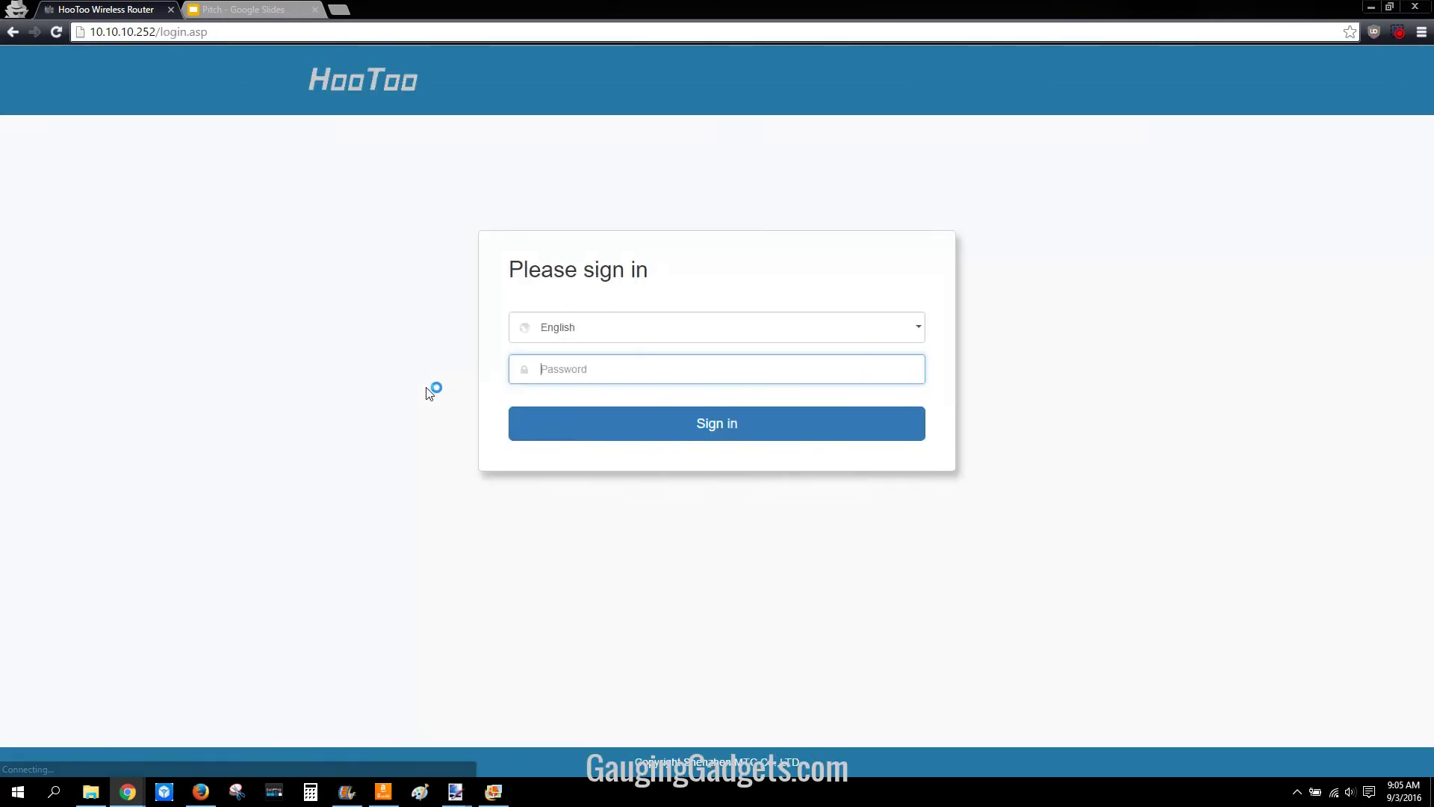
{"action": "type", "text": "admin2"}
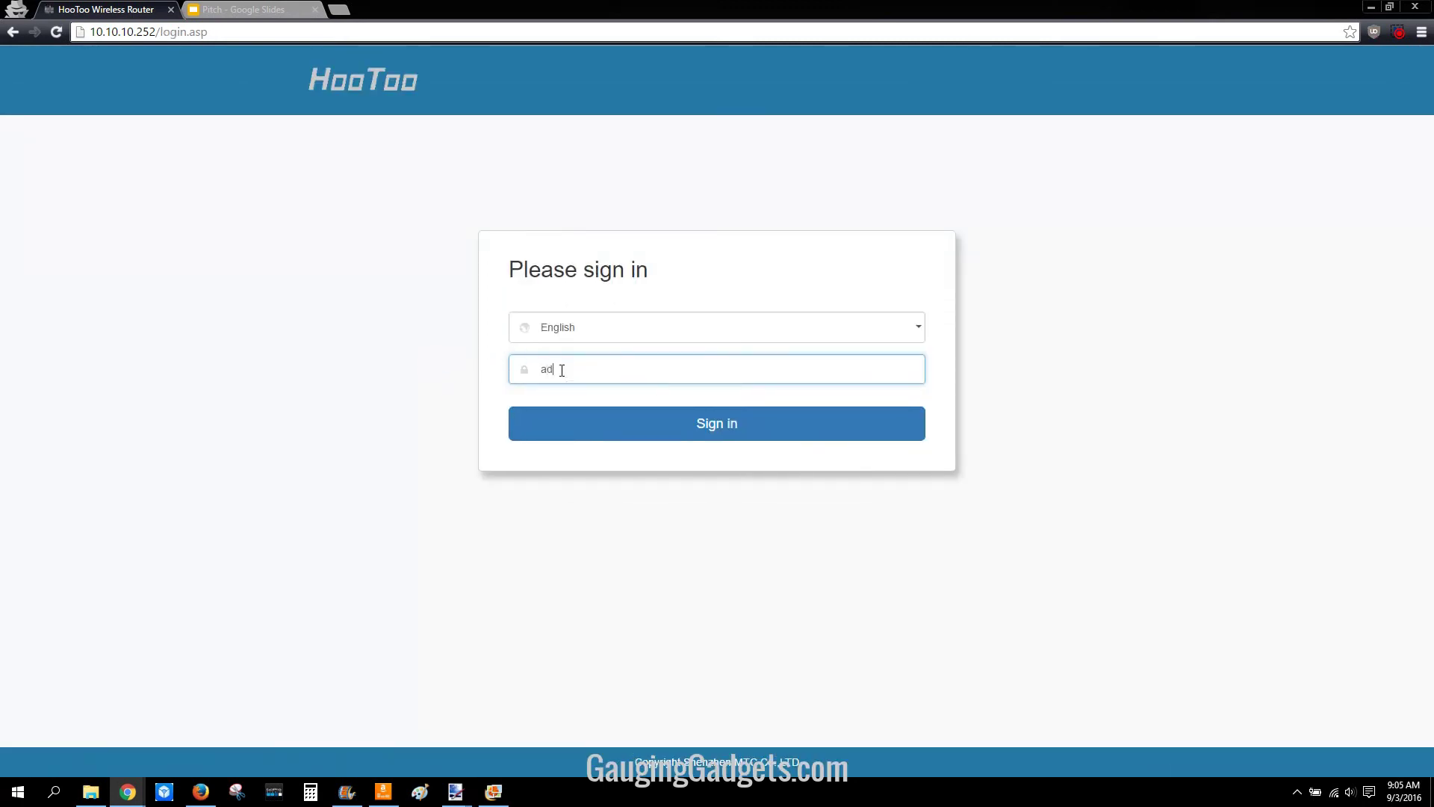
{"action": "left_click", "coordinate": [715, 436]}
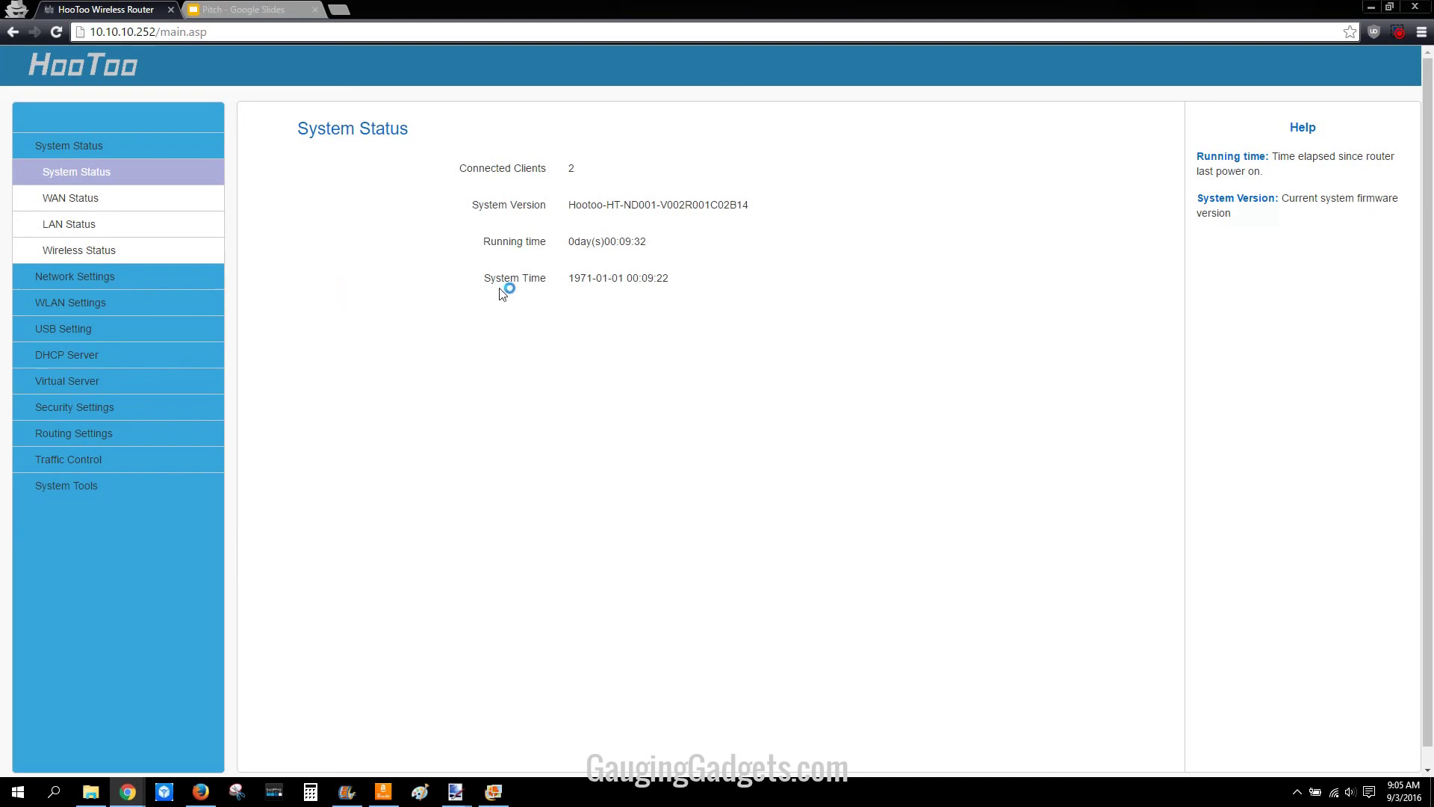
Step: Verify in the Wi-Fi flyout that the PC is on Router Test 2.4, then open USB Device Sharing
{"action": "left_click", "coordinate": [1334, 792]}
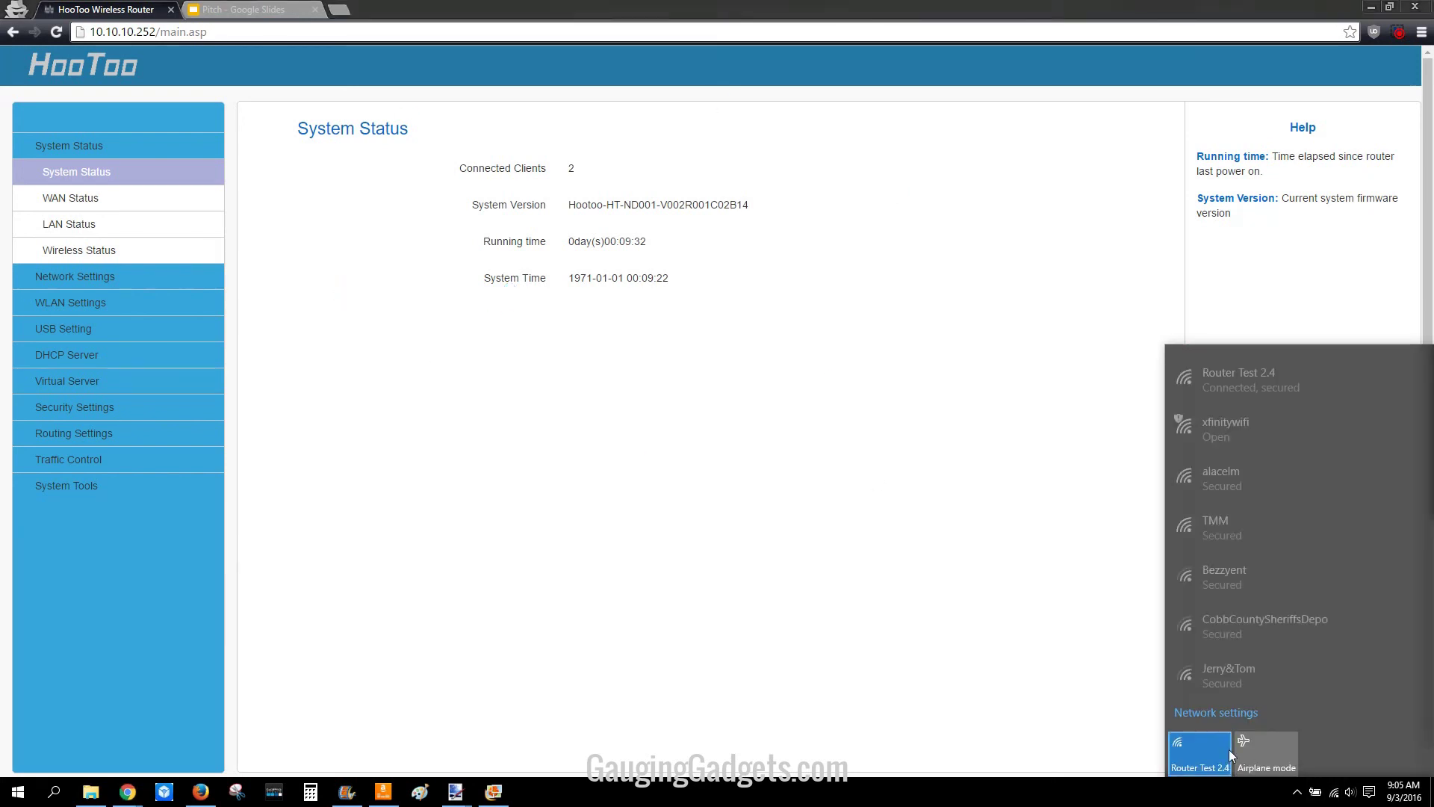
{"action": "scroll", "coordinate": [1251, 432], "scroll_direction": "down", "scroll_amount": 1}
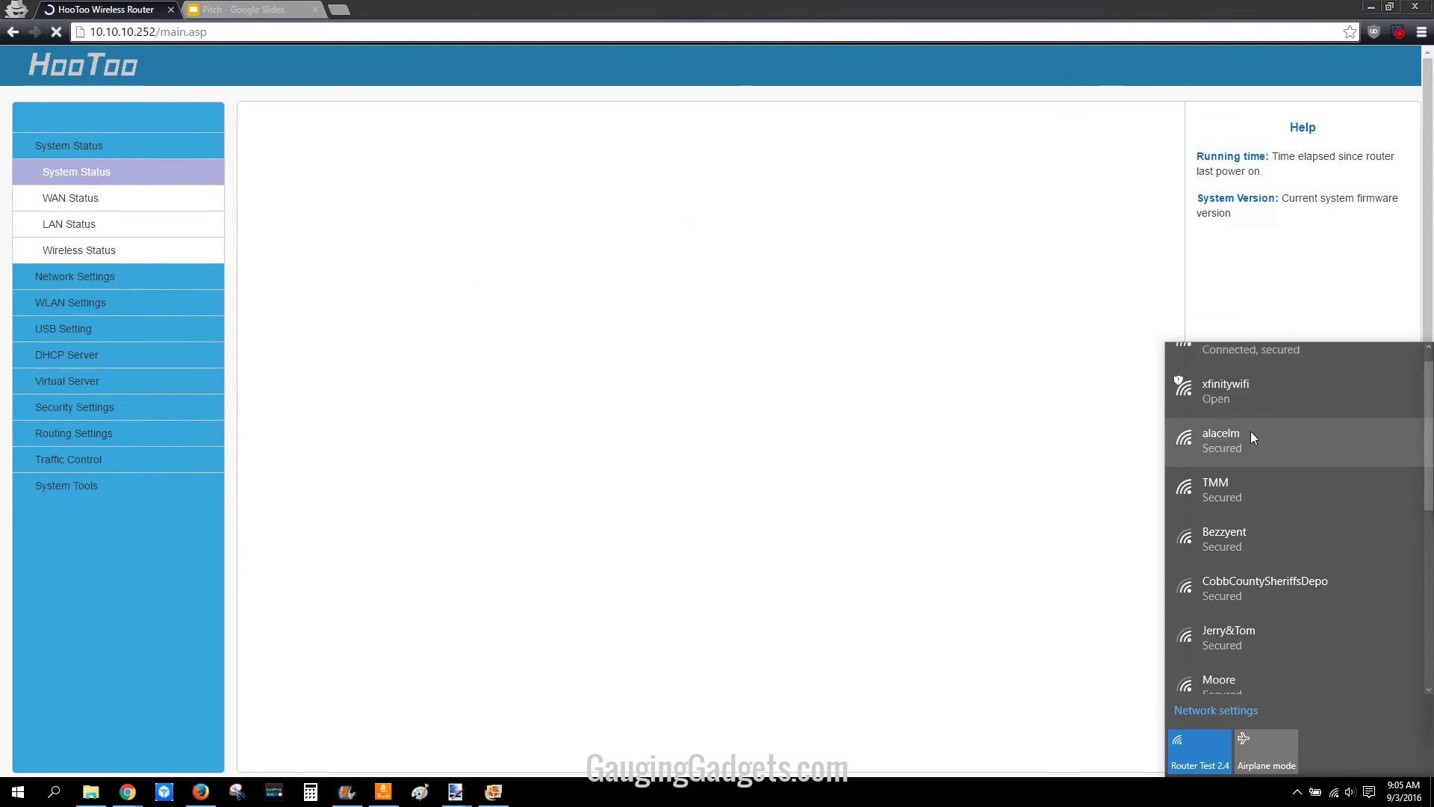
{"action": "scroll", "coordinate": [1248, 447], "scroll_direction": "down", "scroll_amount": 5}
{"action": "scroll", "coordinate": [1240, 464], "scroll_direction": "up", "scroll_amount": 6}
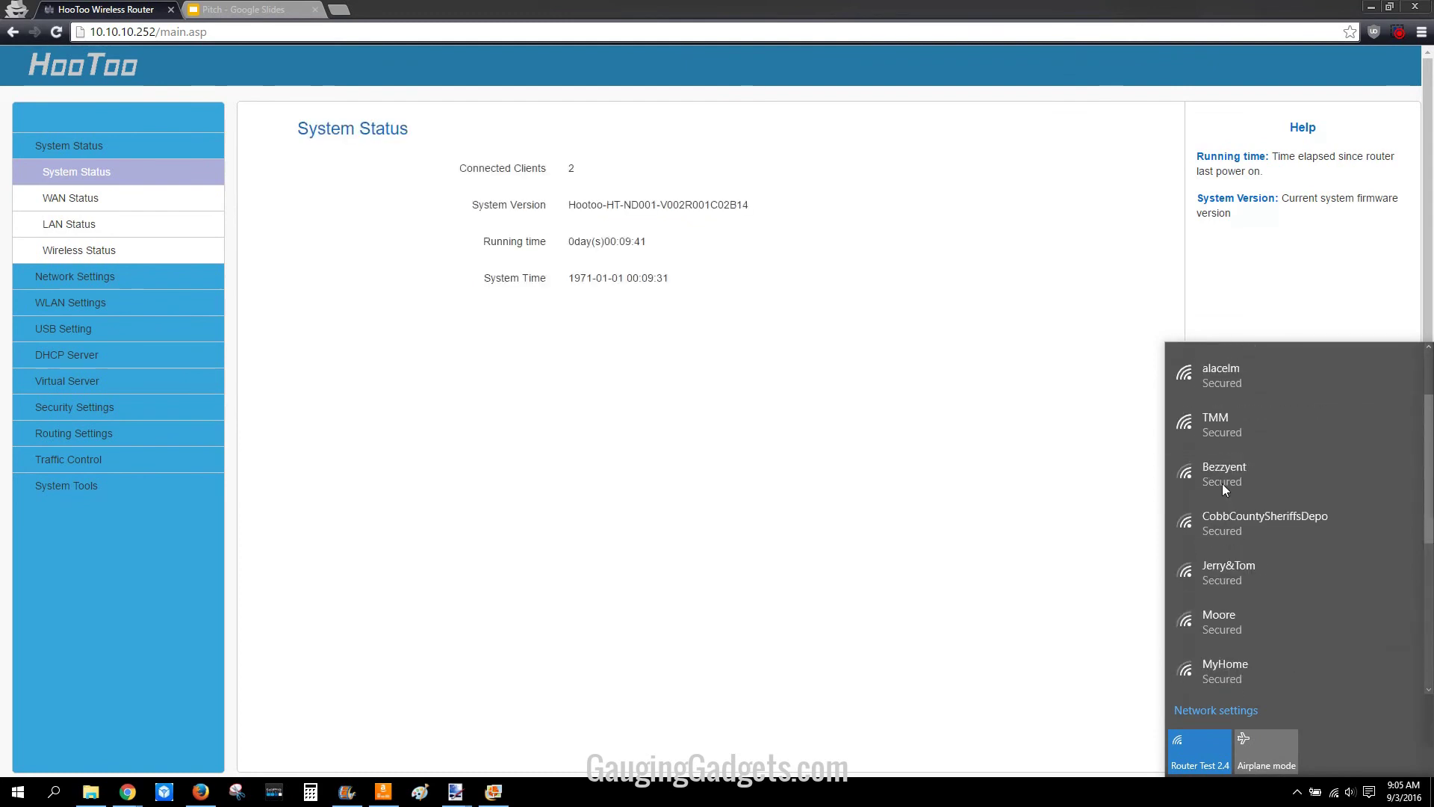
{"action": "left_click", "coordinate": [1032, 530]}
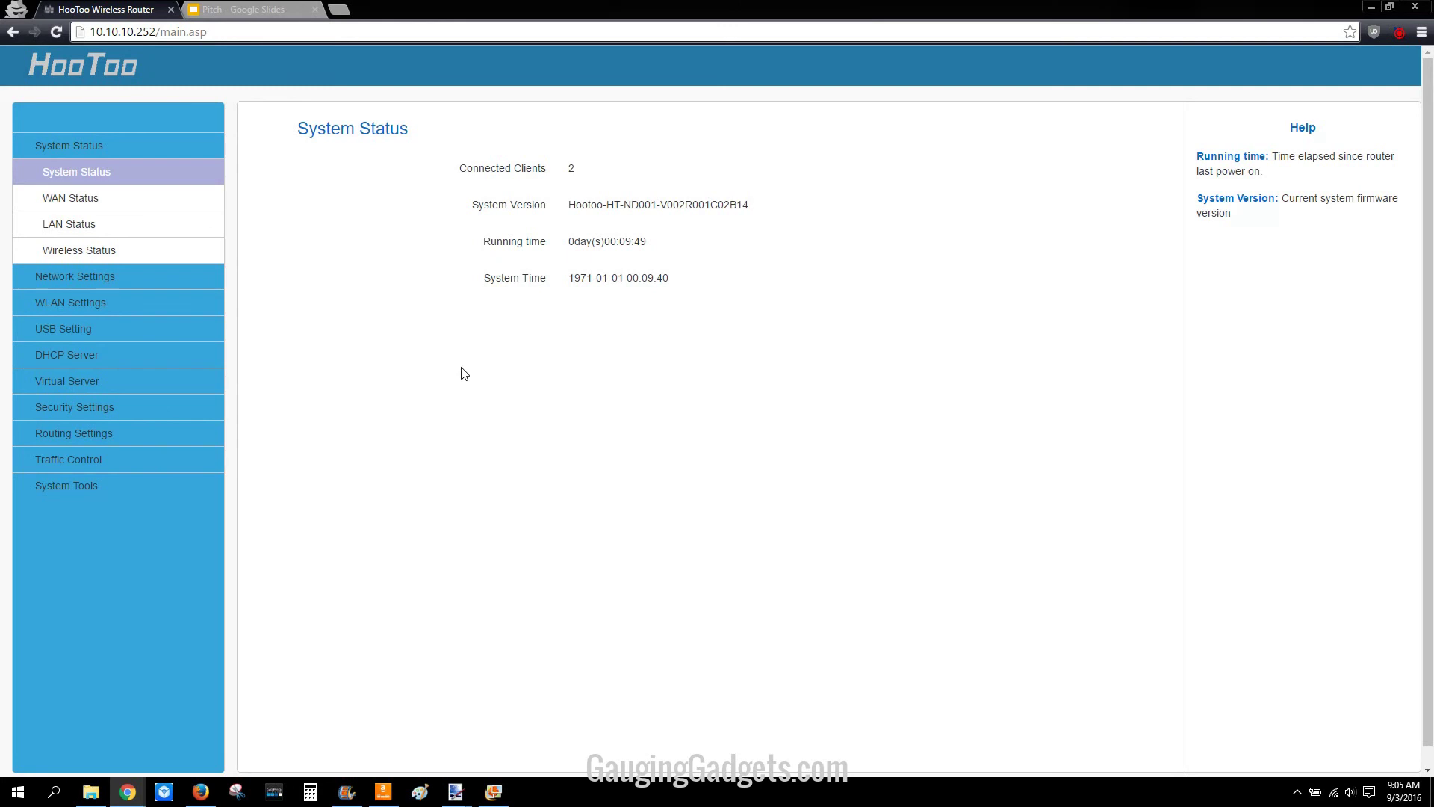
{"action": "left_click", "coordinate": [54, 333]}
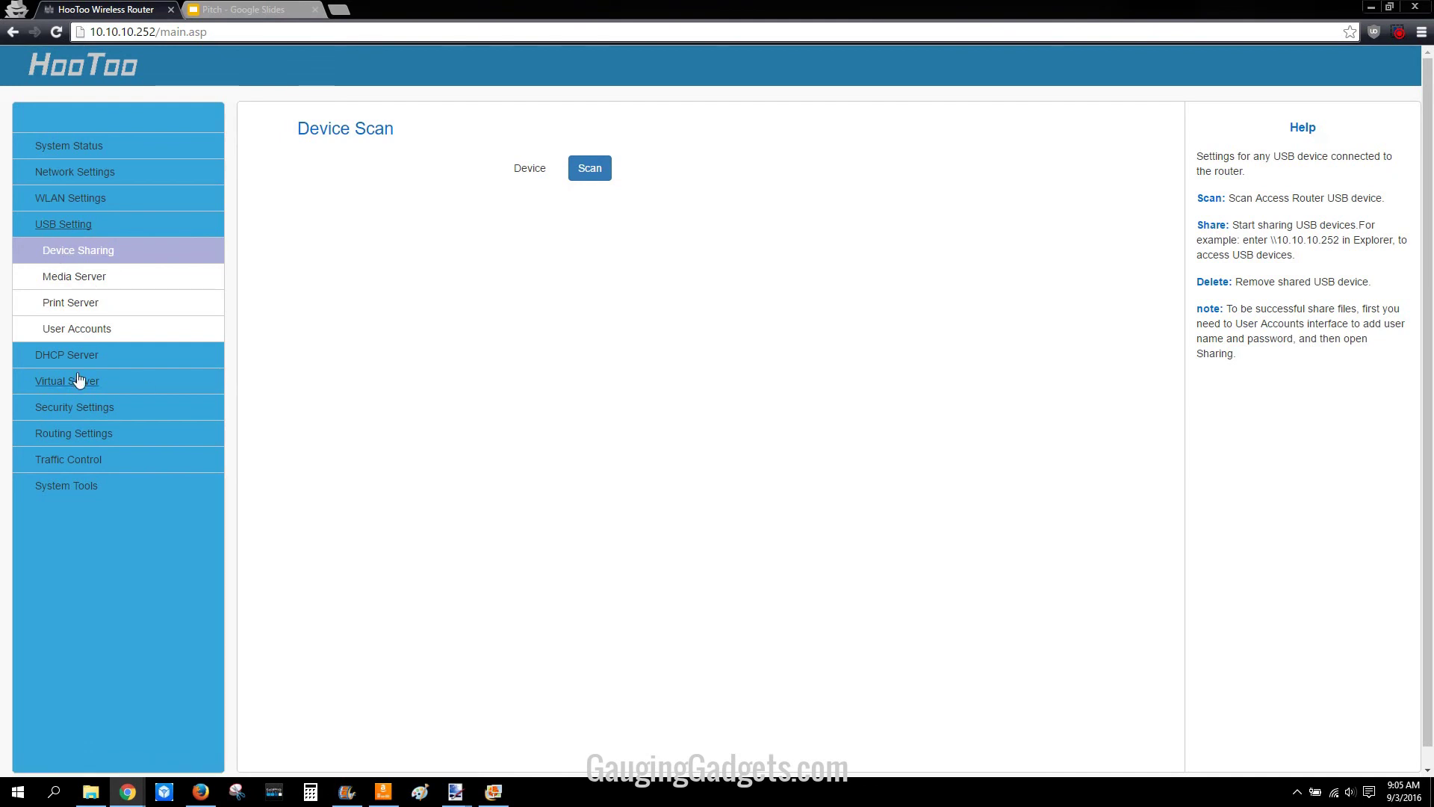
Step: Go to WLAN Settings > Advanced Settings to view the 2.4G WMM and APSD options
{"action": "left_click", "coordinate": [63, 200]}
{"action": "left_click", "coordinate": [69, 275]}
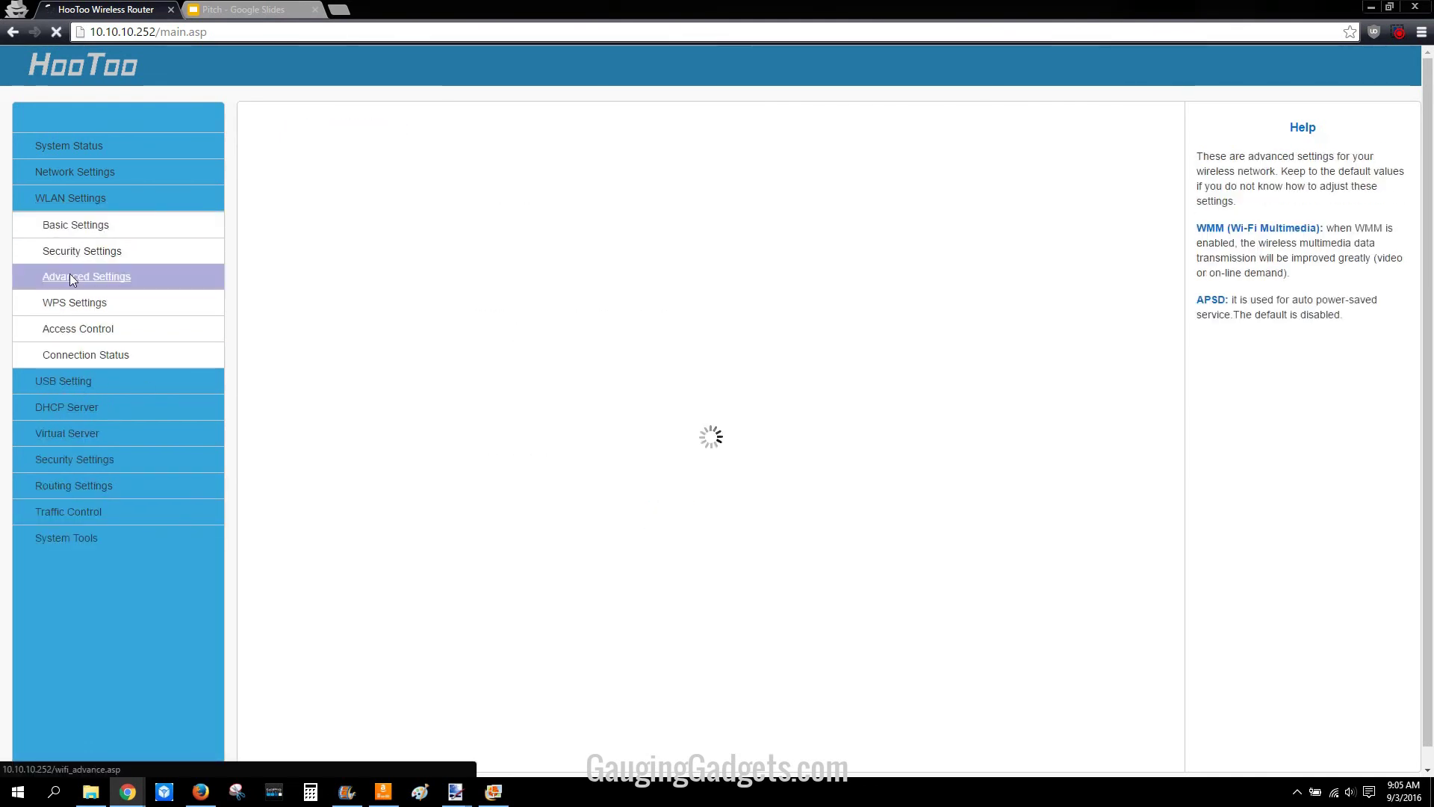